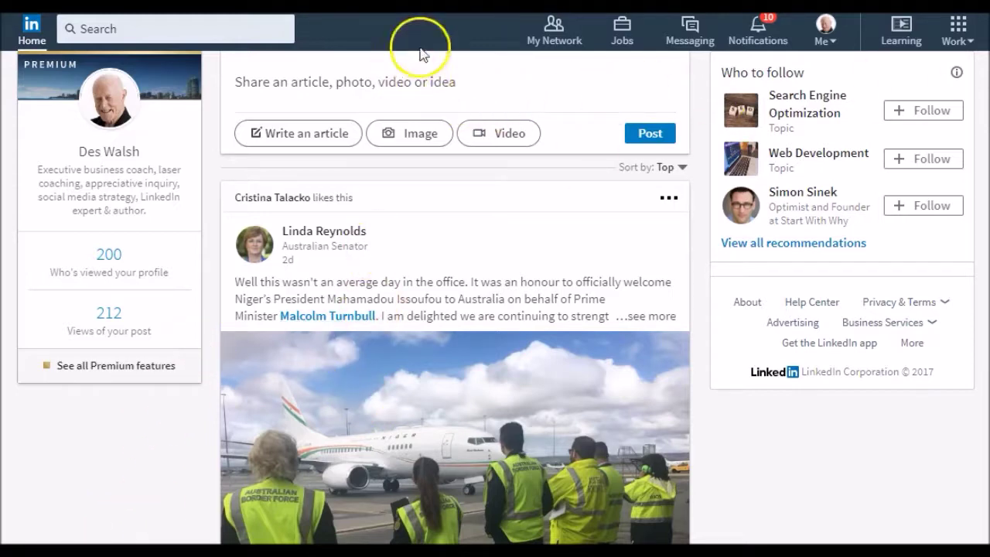
Step: Open your own profile and go to its Featured Skills & Endorsements section
left_click(834, 45)
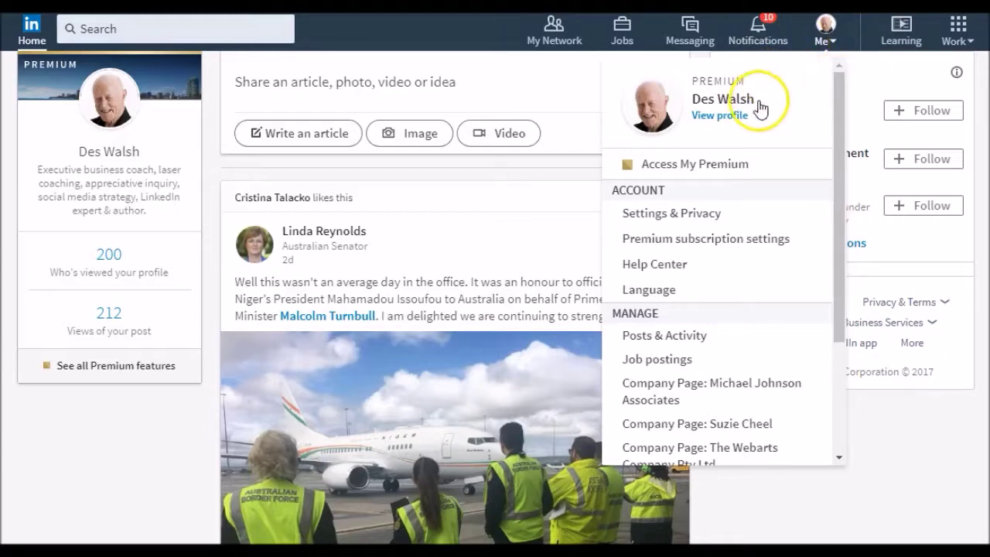
left_click(720, 118)
scroll(720, 124, "down", 1)
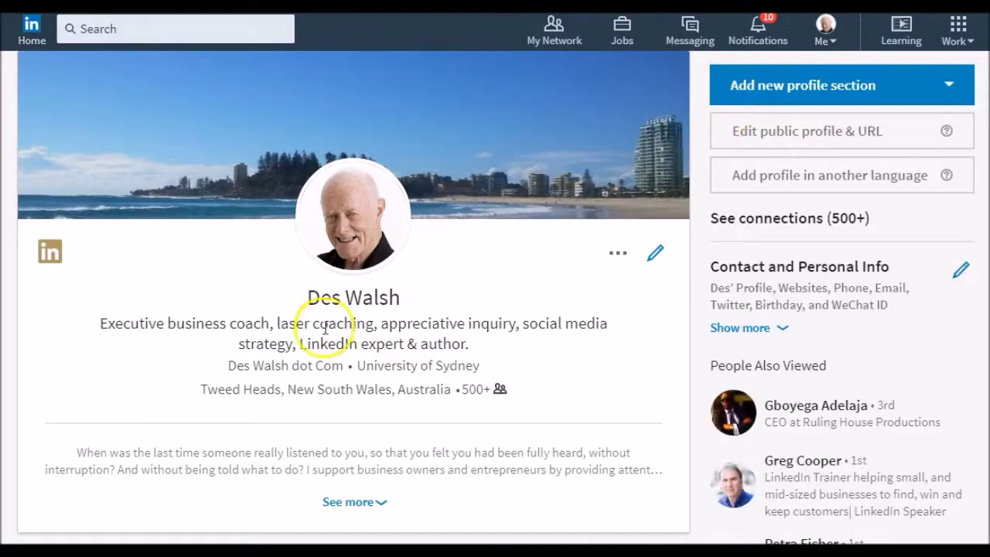
scroll(352, 297, "down", 20)
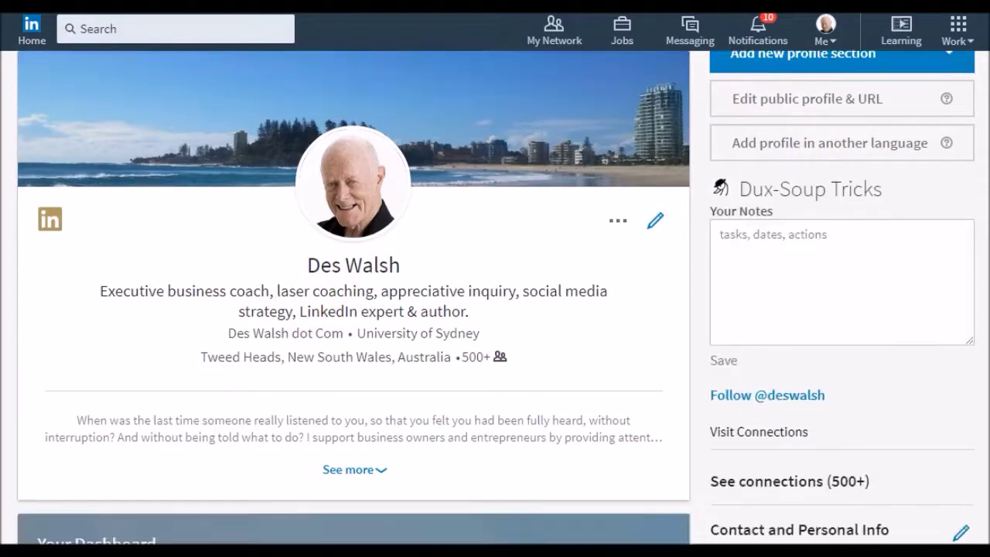
scroll(353, 297, "down", 15)
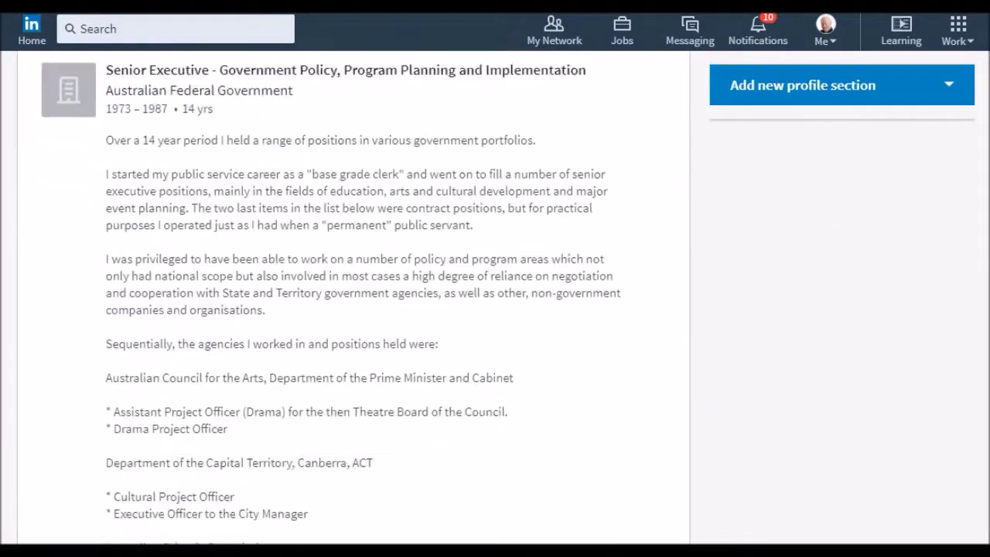
scroll(353, 297, "down", 3)
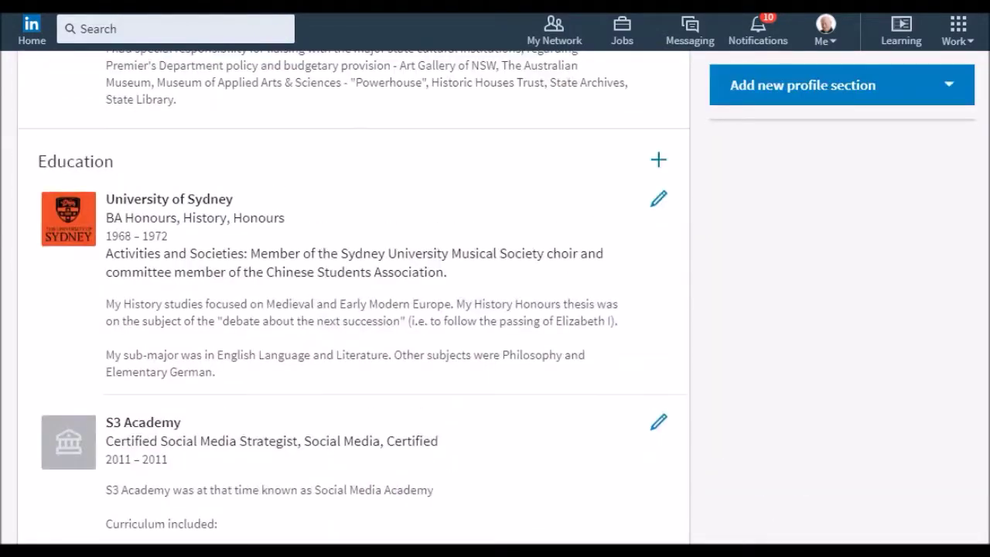
scroll(353, 296, "down", 5)
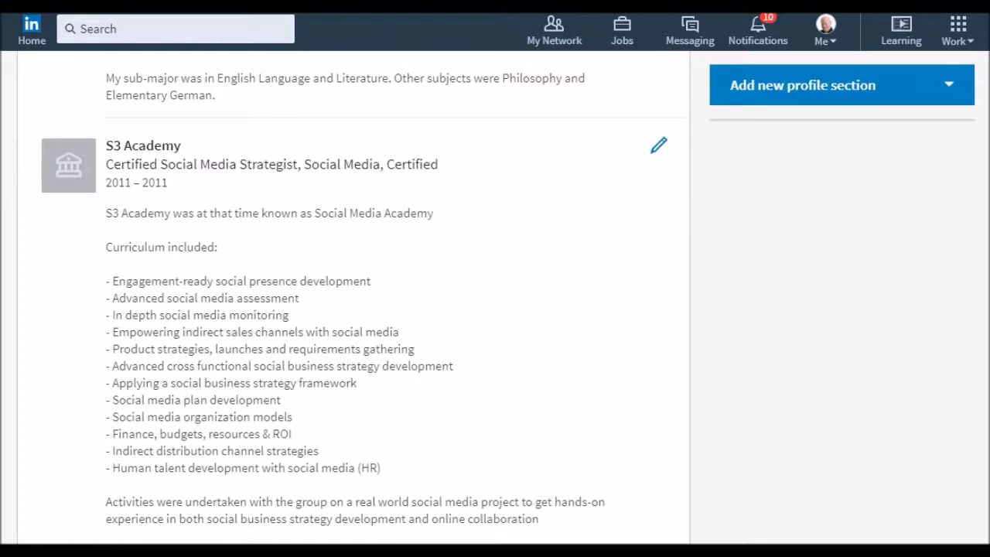
scroll(352, 296, "down", 11)
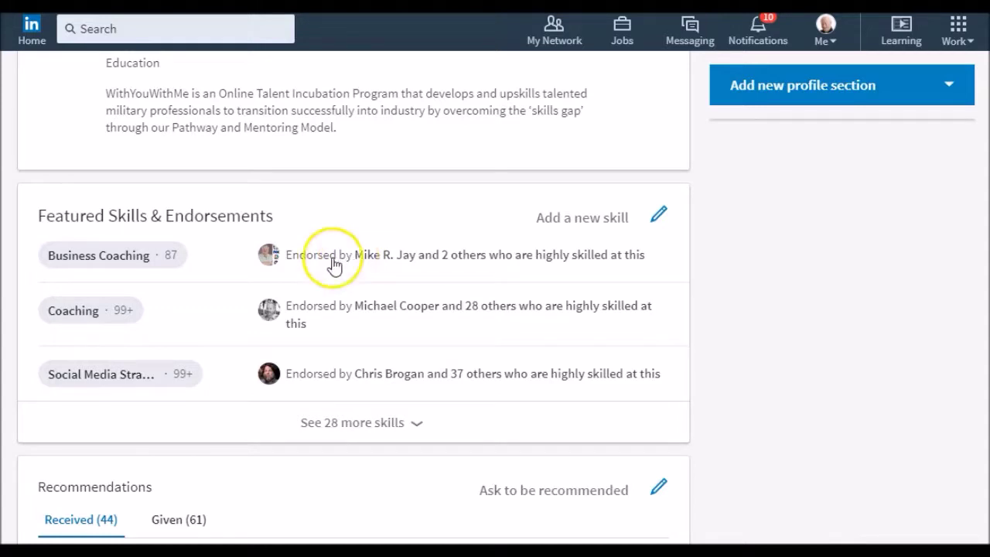
Step: Hide the second endorser of the Business Coaching skill, make that endorsement visible again, and close the endorser list
left_click(170, 255)
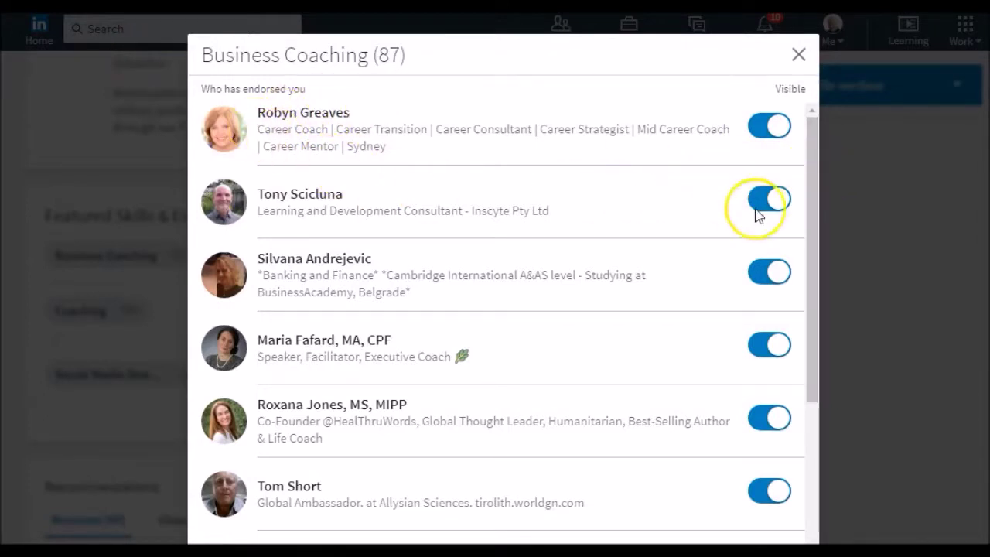
left_click_drag(809, 211, 810, 212)
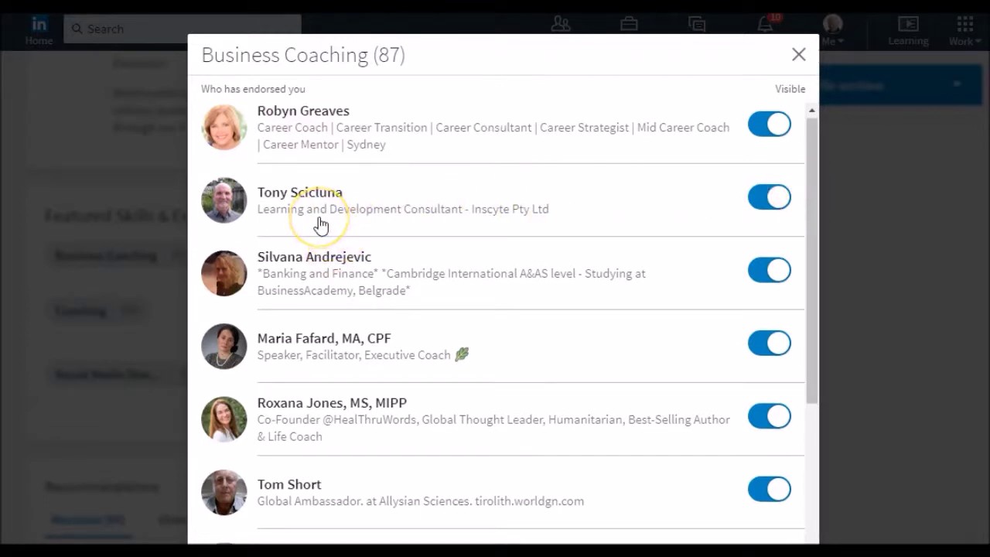
left_click(763, 200)
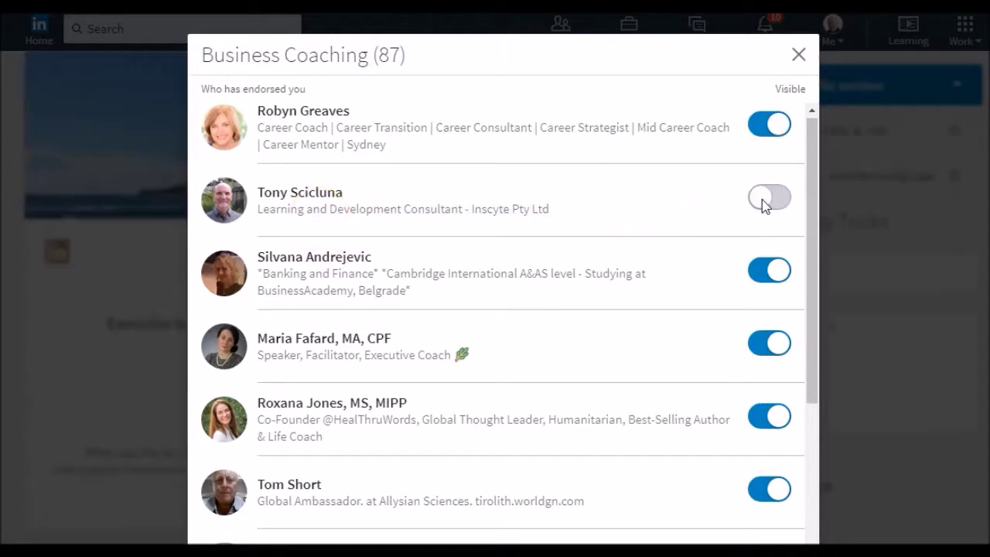
left_click(762, 199)
left_click_drag(812, 199, 795, 150)
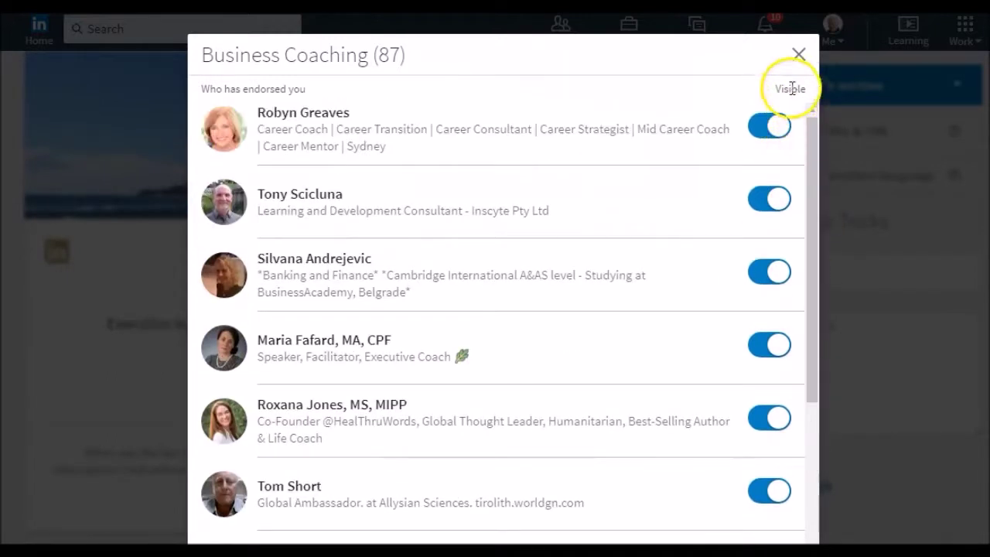
left_click(796, 56)
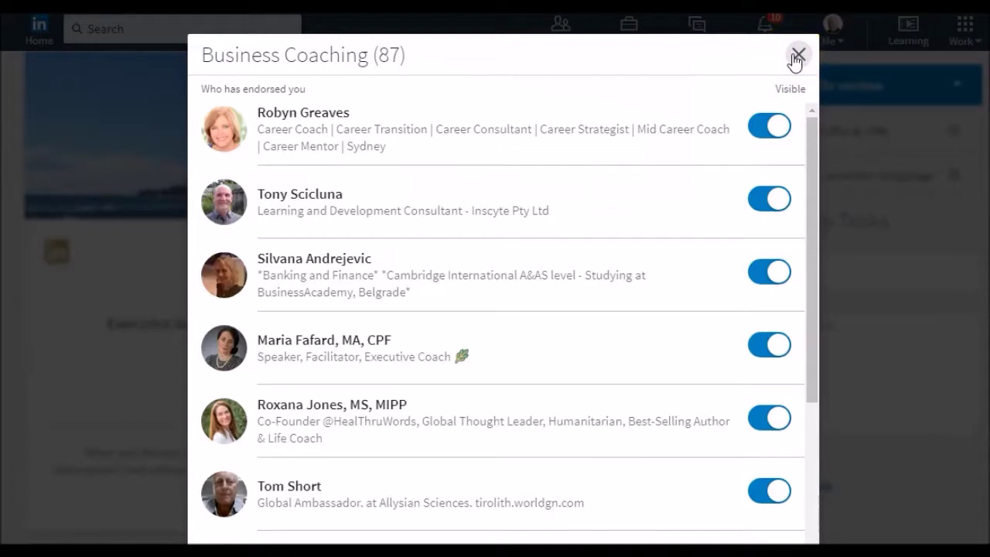
left_click(796, 55)
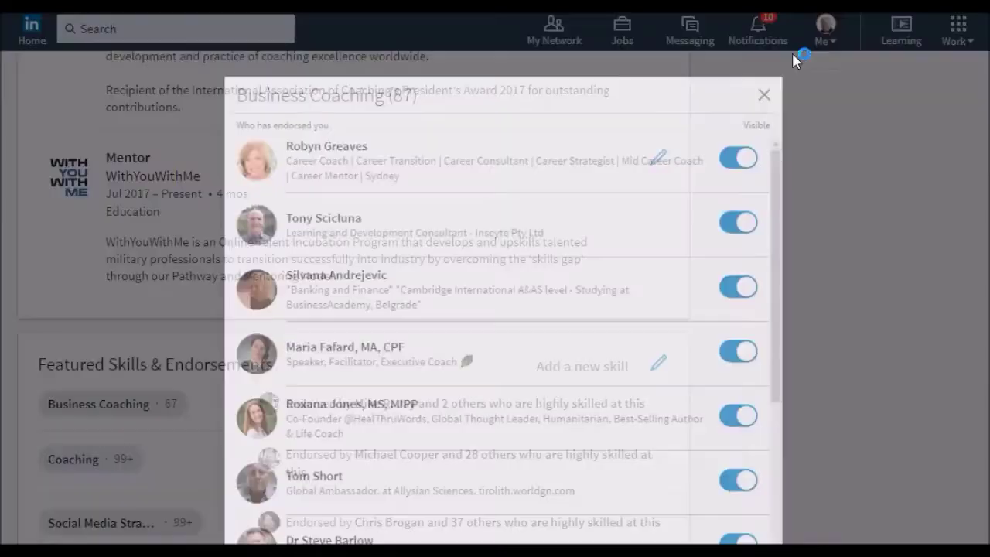
Step: View who has endorsed the Coaching skill and close the endorser list
left_click(289, 276)
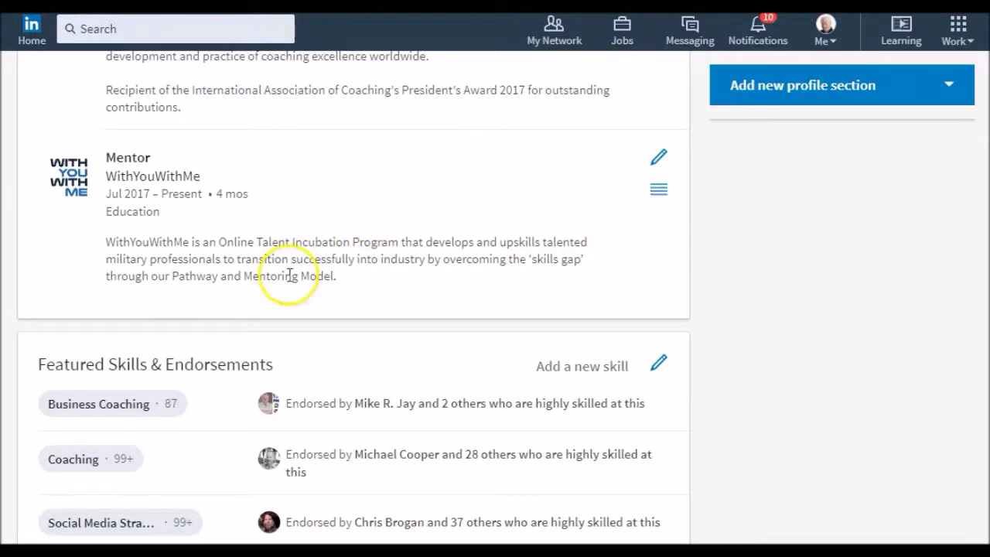
left_click(119, 460)
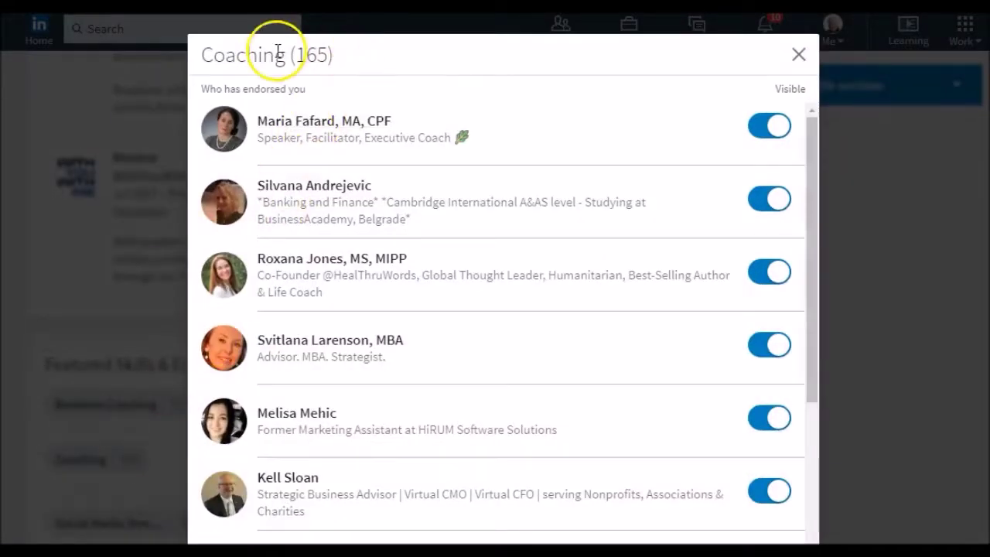
left_click(799, 55)
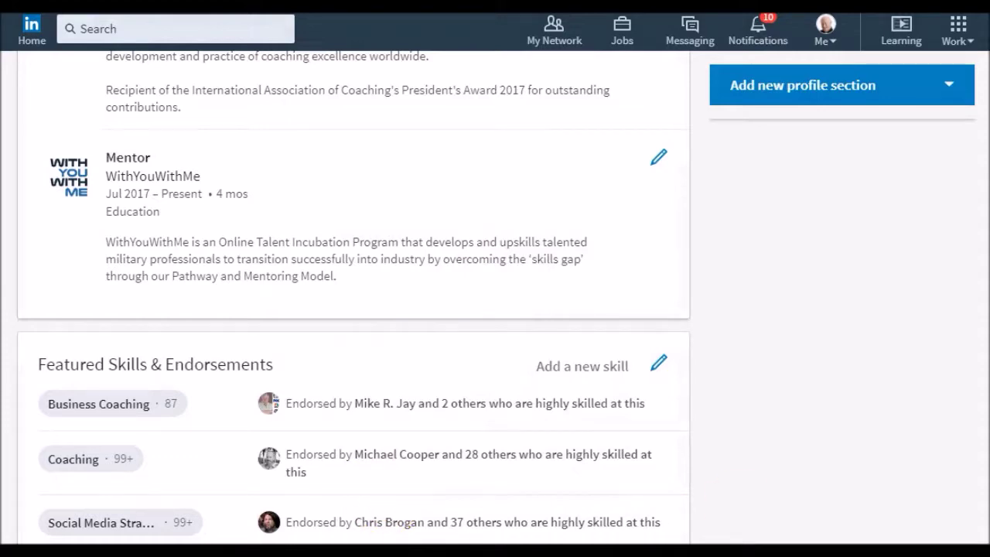
Step: Expand the full list of skills and view who has endorsed Public Speaking
scroll(353, 294, "up", 3)
scroll(353, 301, "down", 8)
scroll(353, 302, "up", 2)
scroll(353, 301, "down", 1)
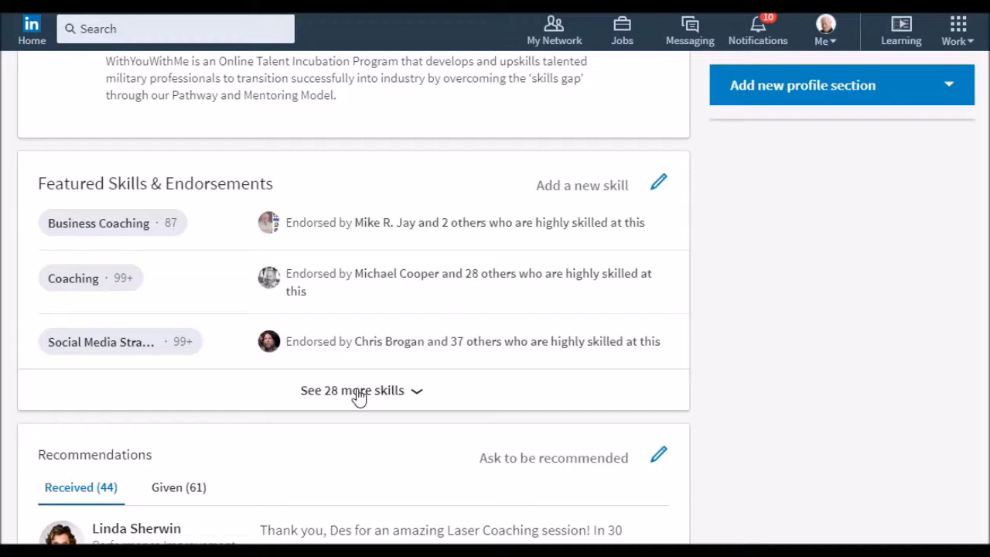
left_click(358, 395)
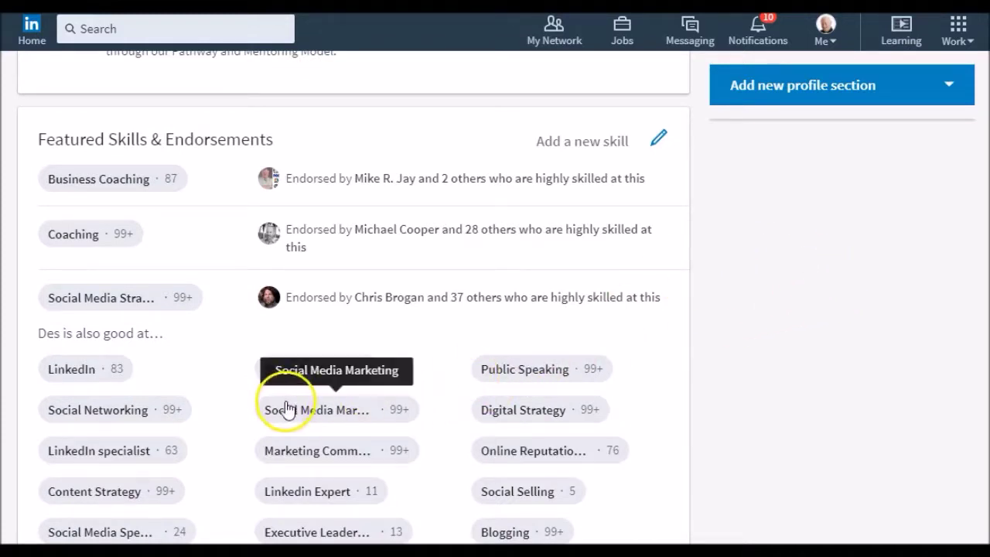
left_click(593, 375)
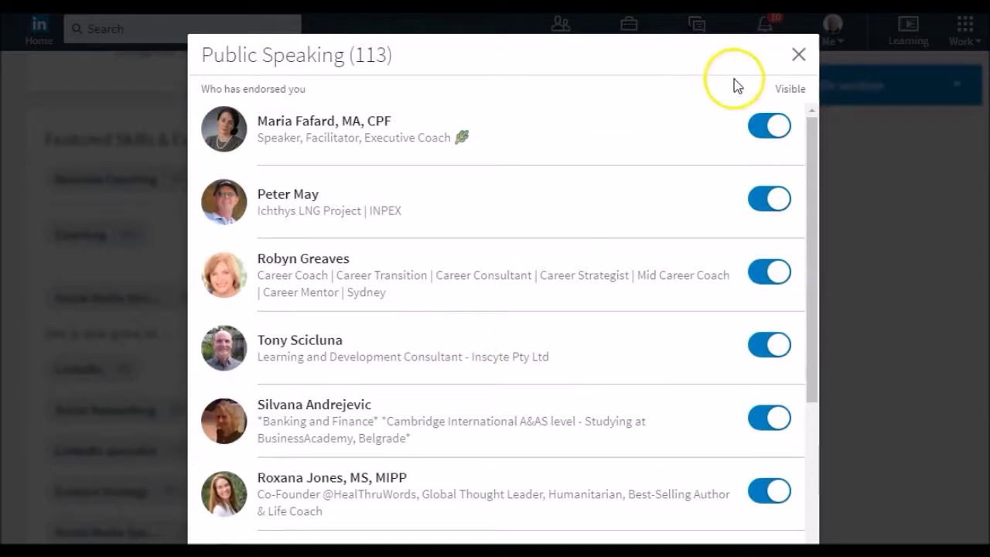
left_click(792, 56)
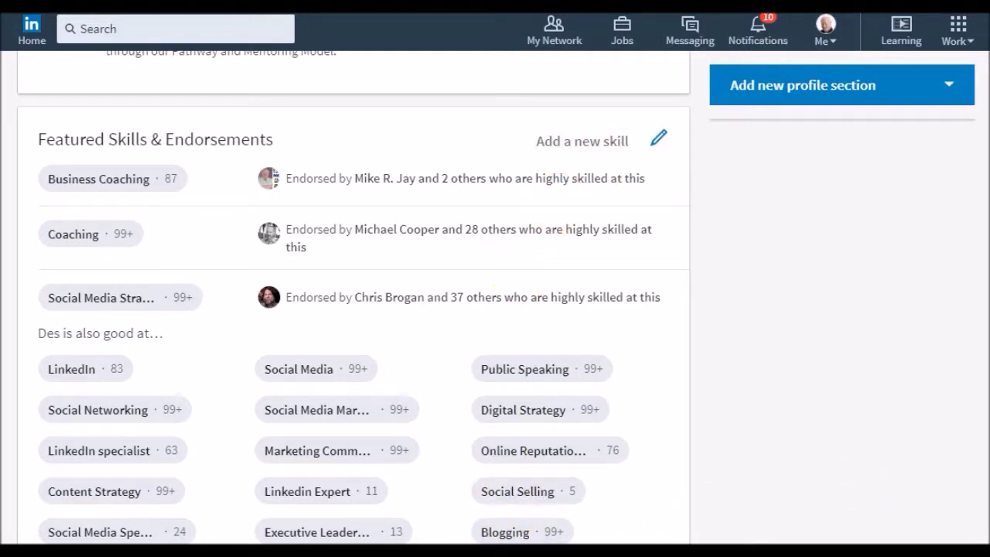
Step: Start adding a new skill to the profile and enable sharing of profile changes with the network
scroll(354, 297, "down", 1)
scroll(355, 297, "up", 4)
scroll(354, 297, "down", 2)
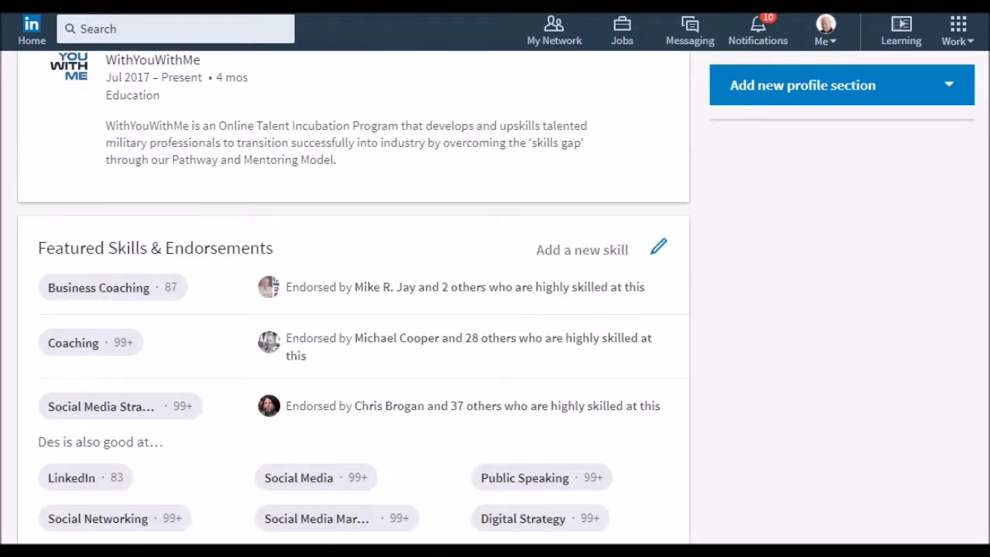
scroll(355, 297, "down", 5)
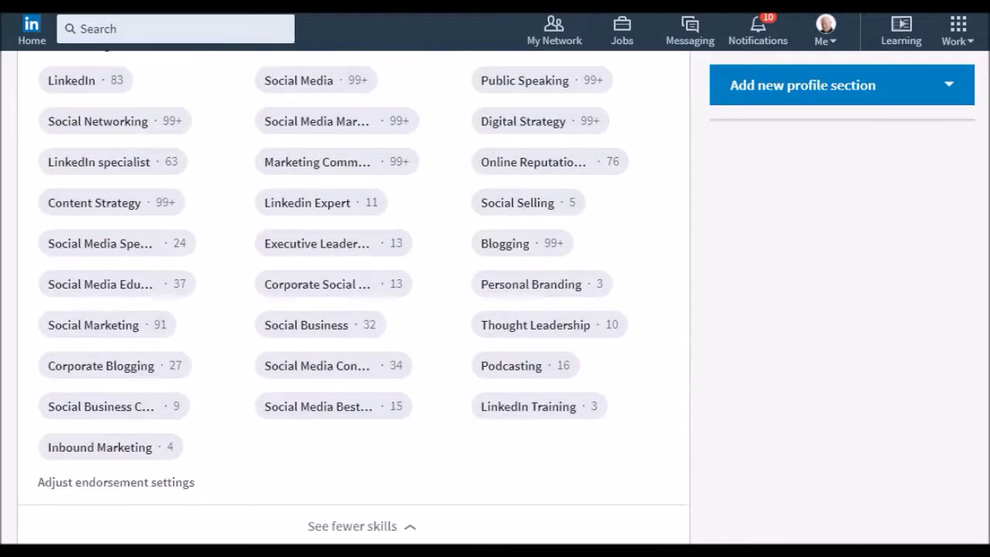
scroll(354, 297, "up", 1)
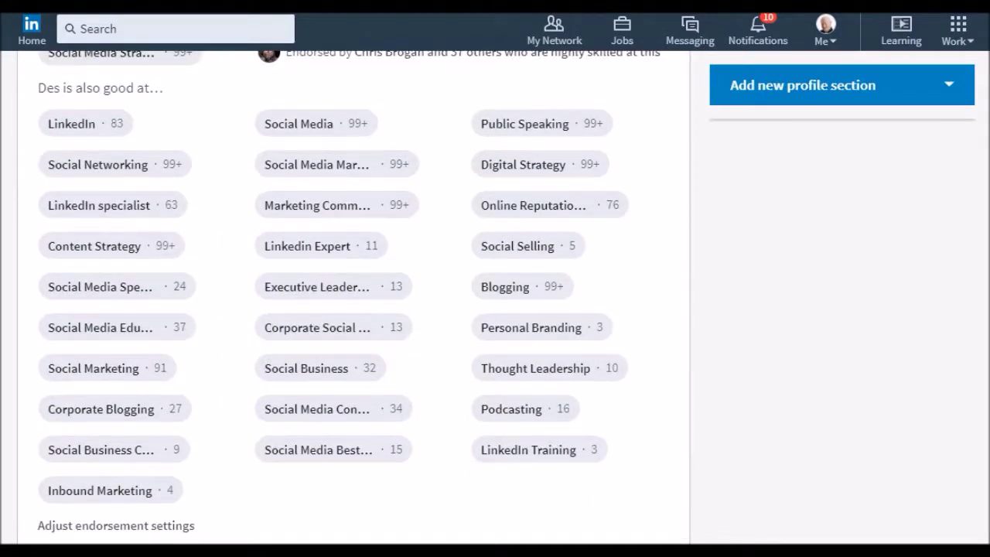
scroll(354, 297, "up", 5)
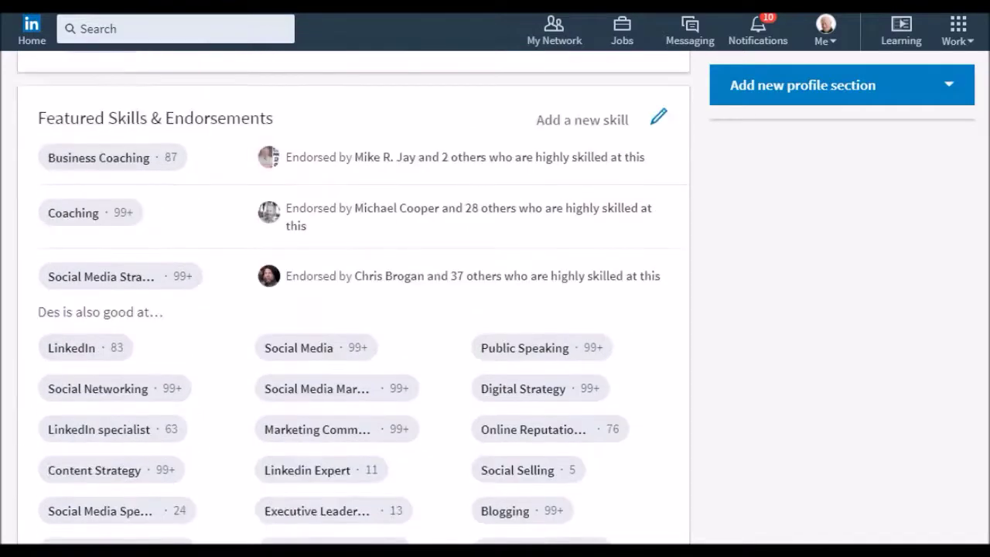
scroll(354, 297, "down", 2)
left_click(550, 122)
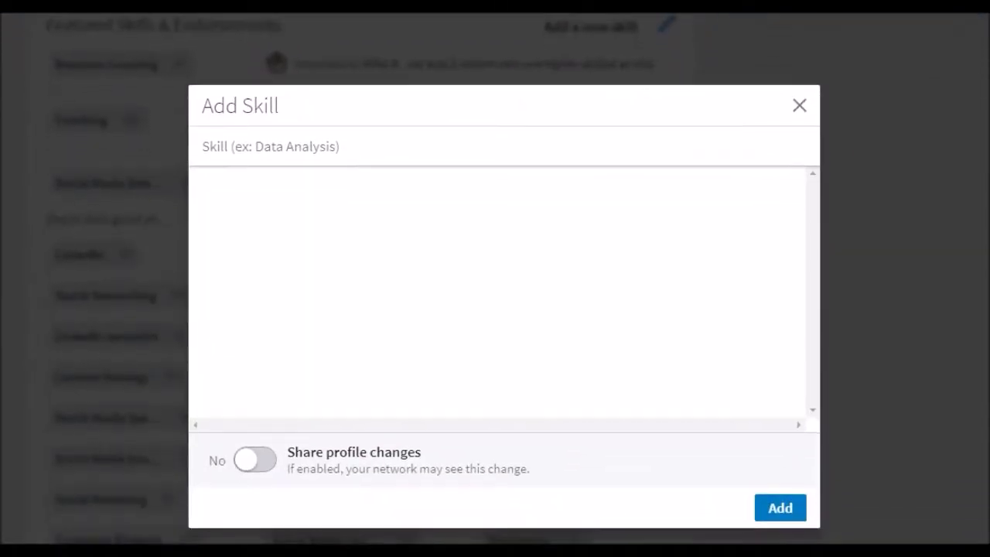
left_click(243, 462)
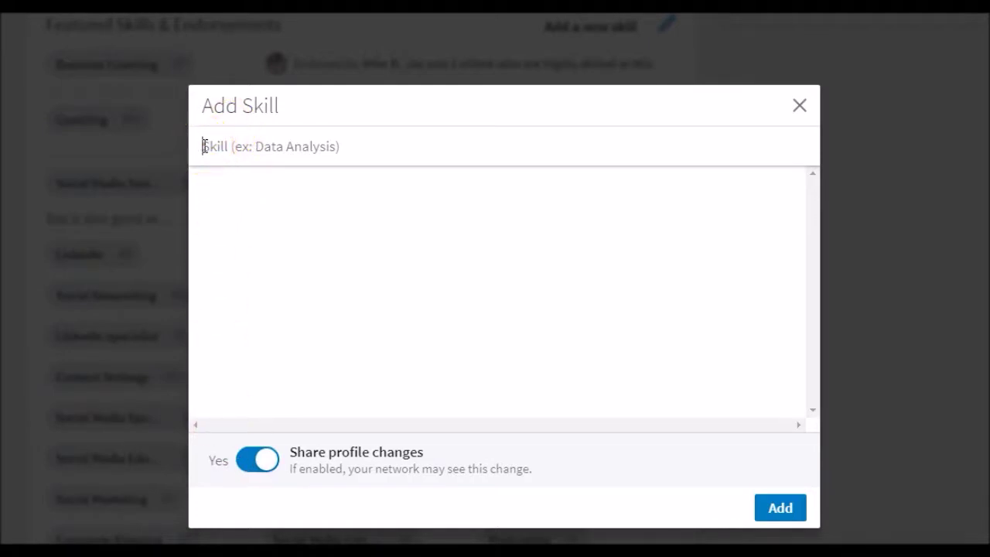
Step: Enter Laser Coaching as the new skill and add it to the profile
type("L")
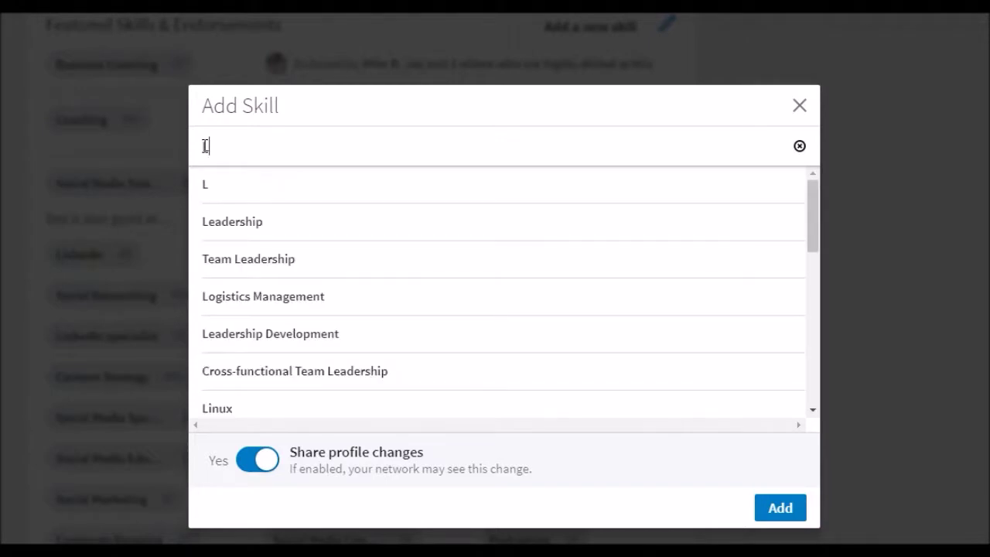
type("AW")
key("BackSpace")
key("BackSpace")
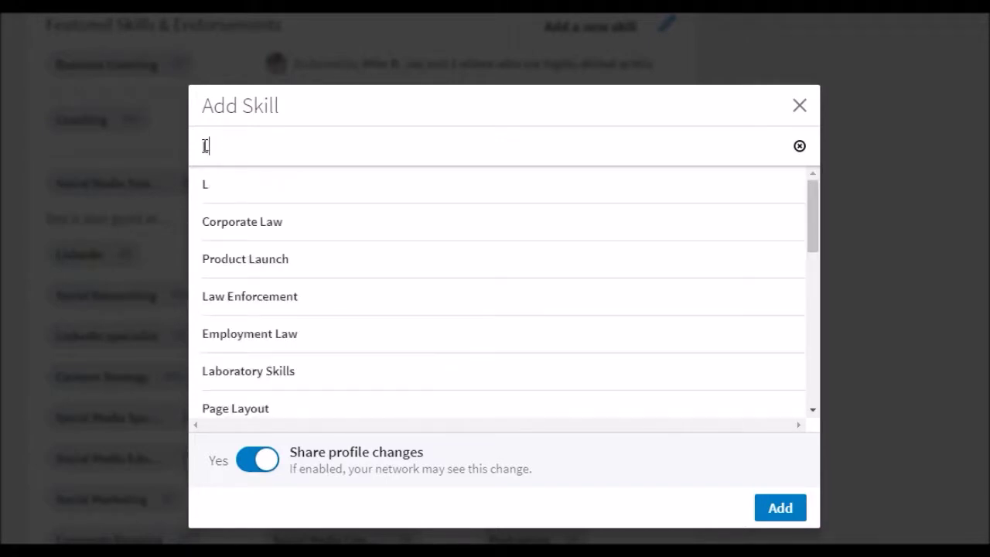
type("aser Coach")
key("BackSpace")
type("ching")
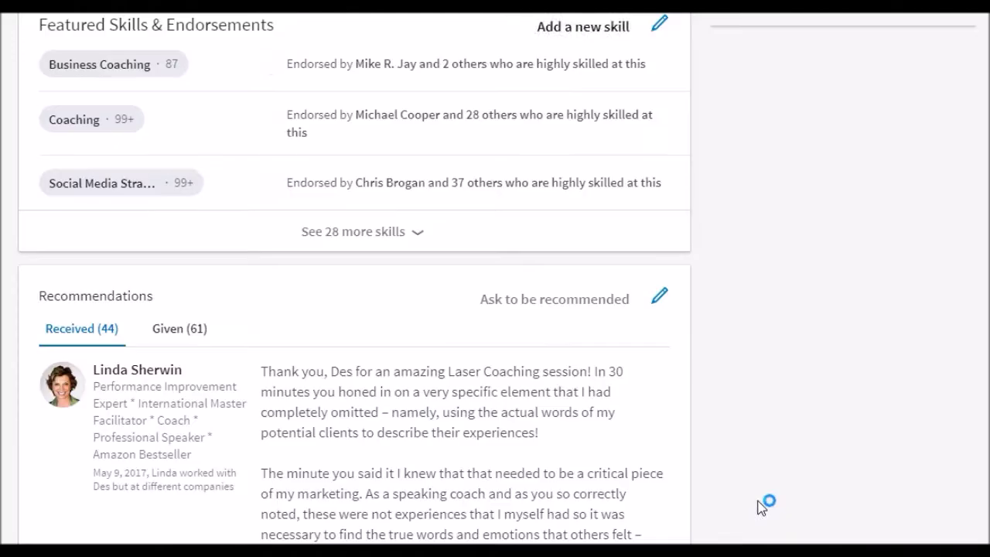
left_click(762, 507)
Step: Expand the full skills list and look for the Laser Coaching entry
left_click(747, 483)
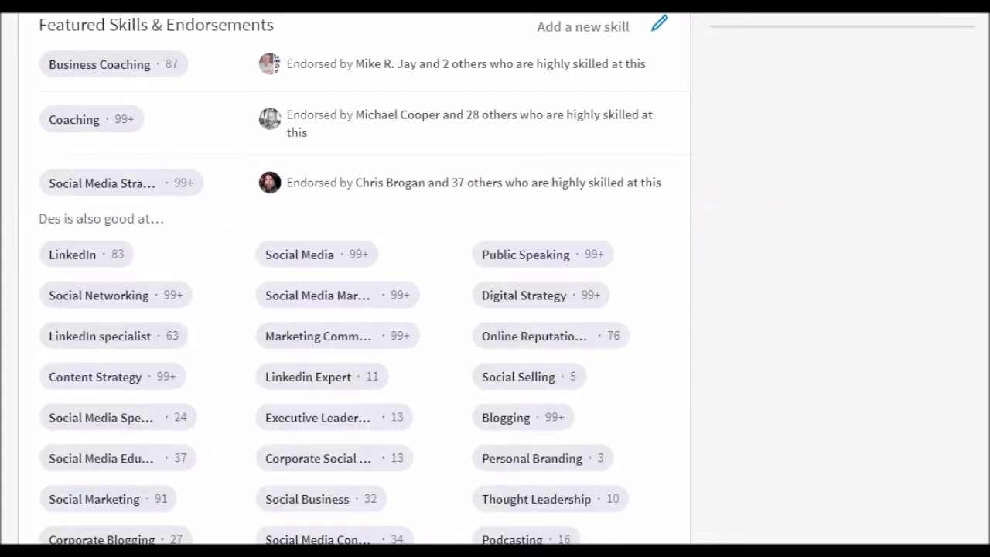
scroll(354, 278, "down", 5)
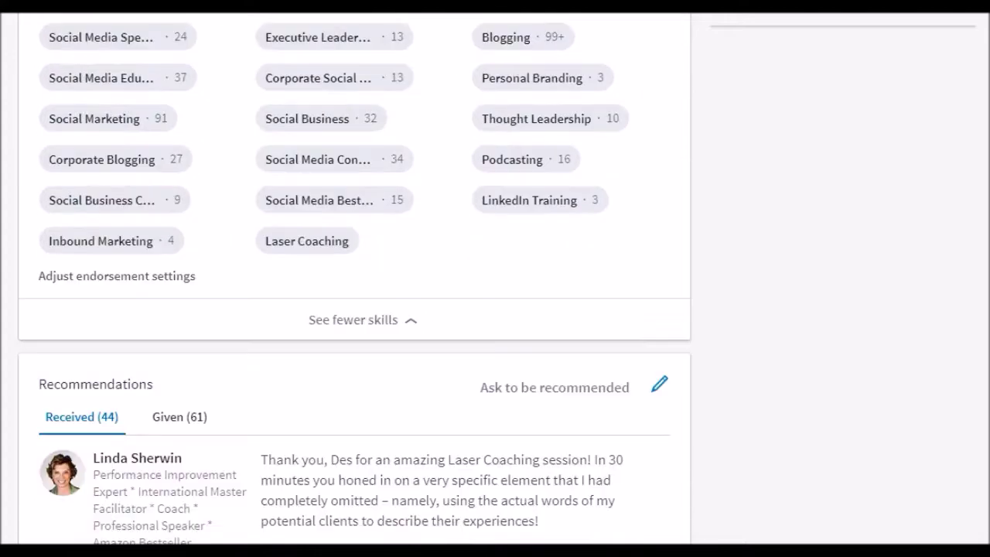
scroll(354, 278, "up", 2)
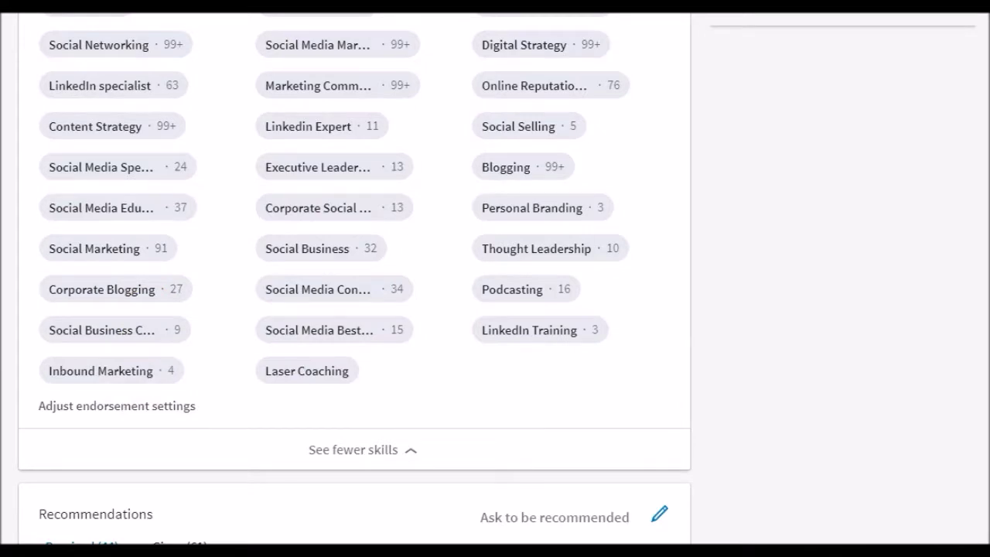
Step: Open the Featured Skills & Endorsements section for editing, where skills can be deleted or reordered
scroll(354, 278, "up", 14)
scroll(354, 279, "down", 4)
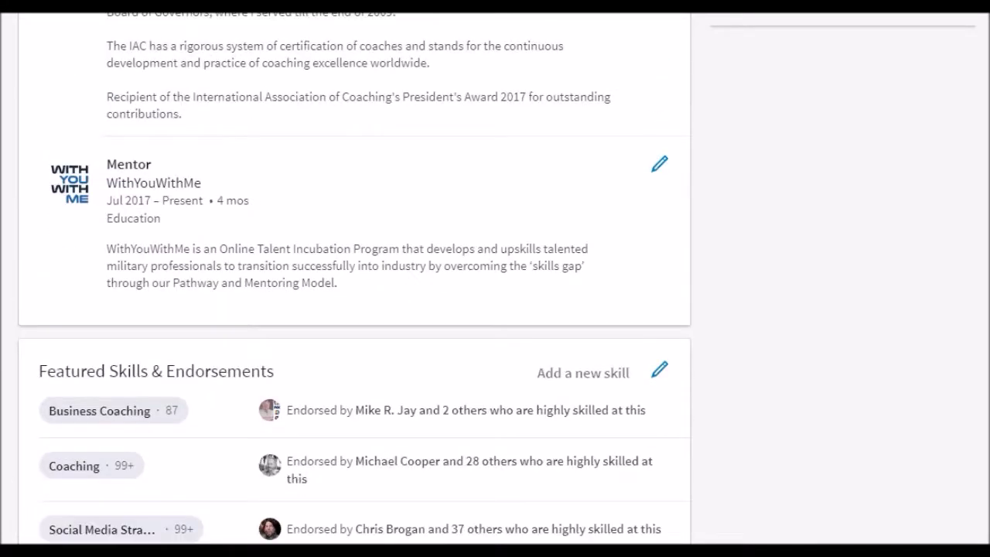
scroll(354, 278, "down", 1)
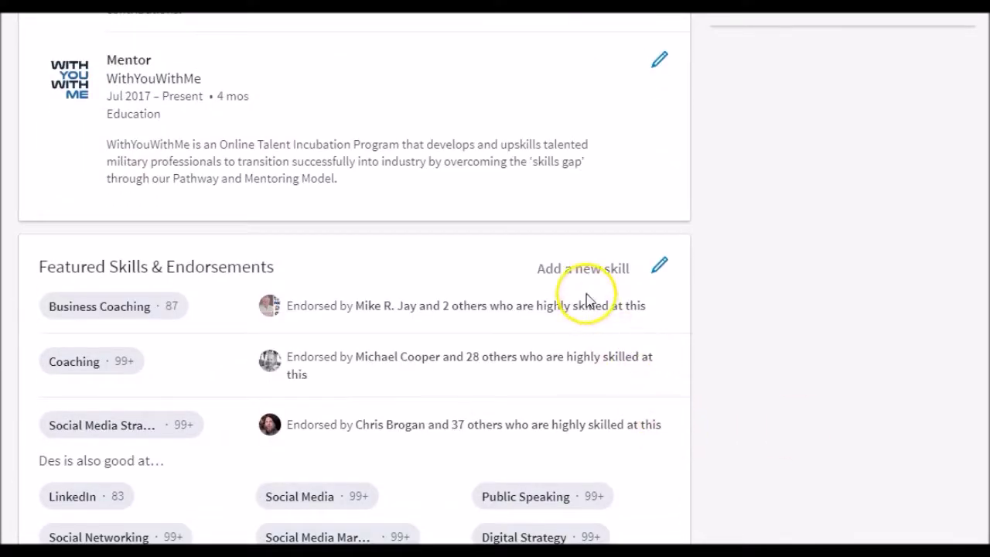
left_click(658, 269)
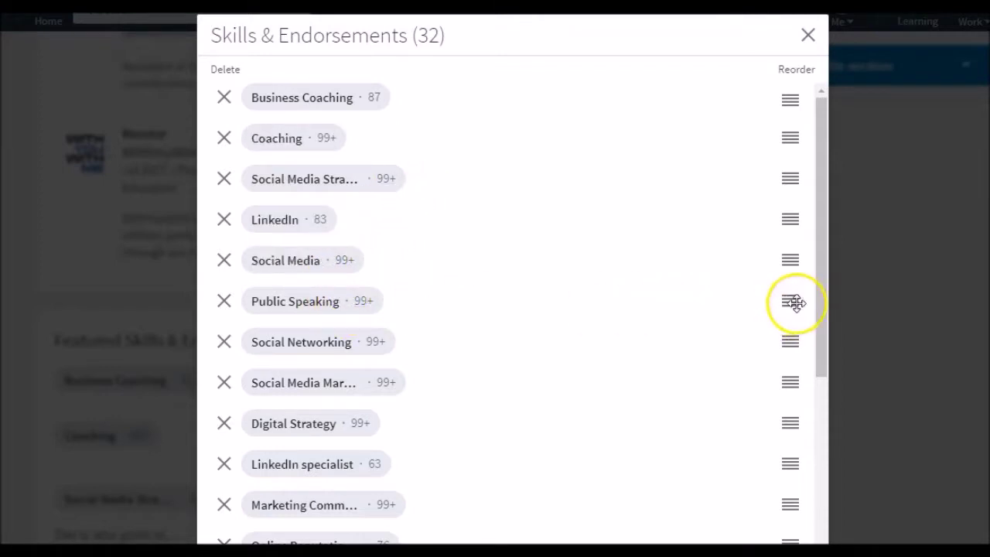
Step: Reorder the skills so Public Speaking and Social Networking come directly before Social Media, and save the new order
left_click_drag(794, 301, 784, 256)
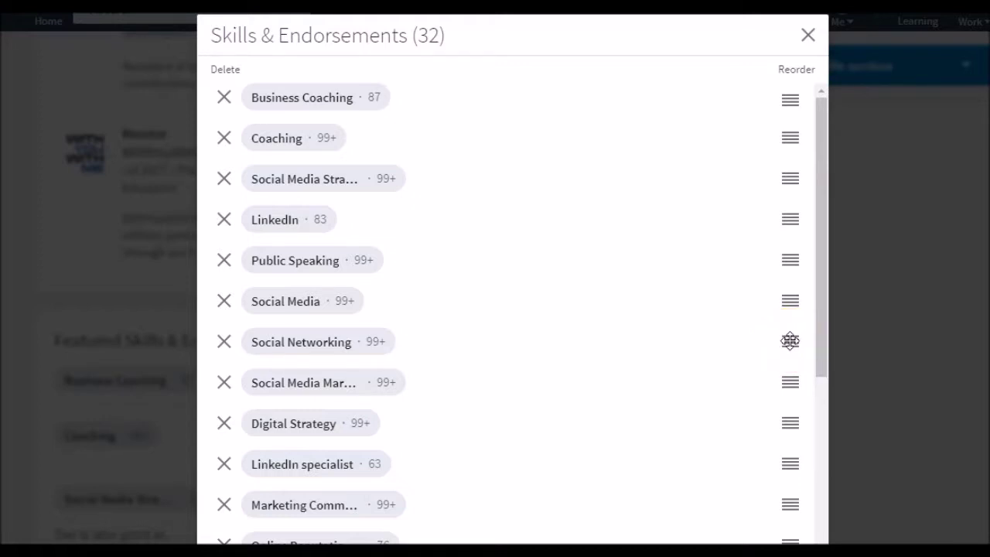
left_click_drag(789, 341, 789, 302)
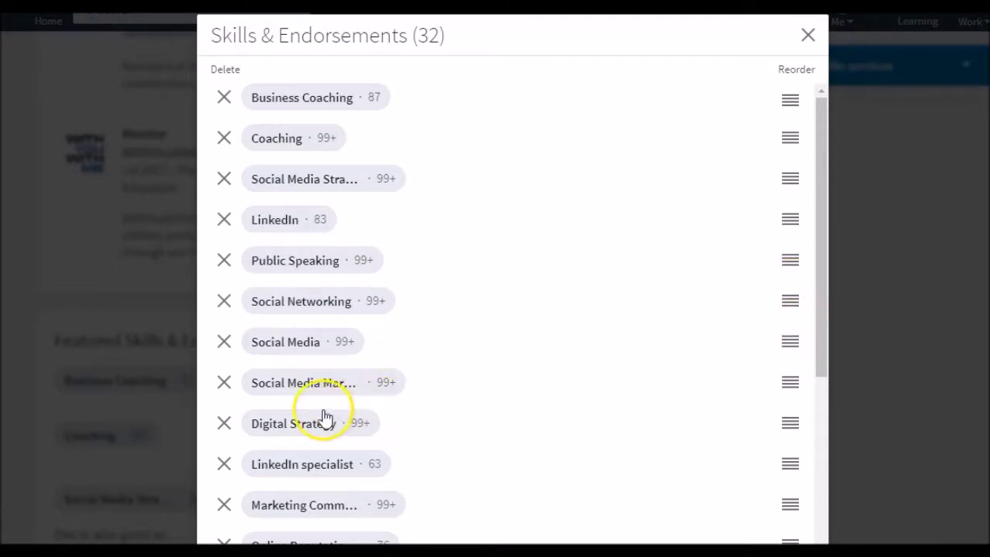
left_click(760, 347)
scroll(649, 20, "down", 3)
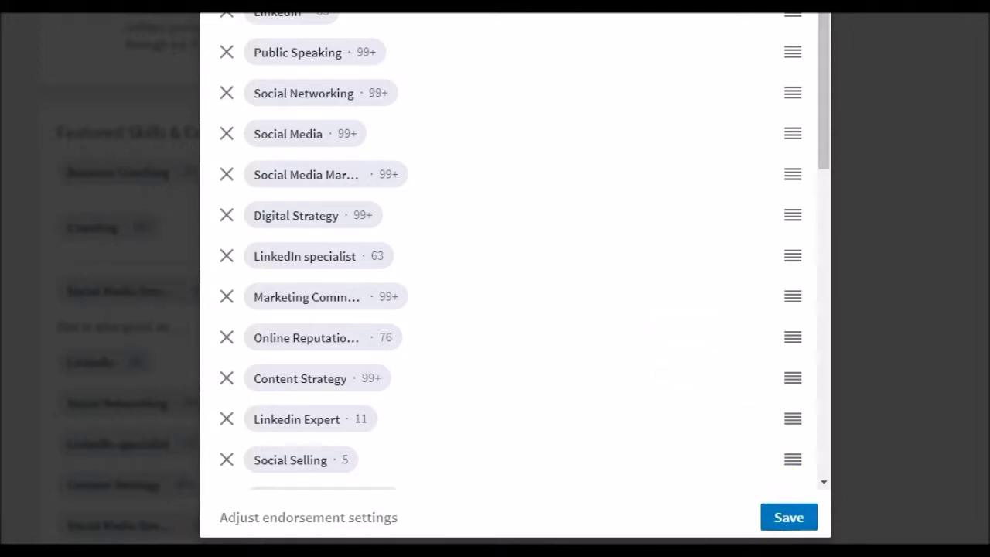
left_click(791, 518)
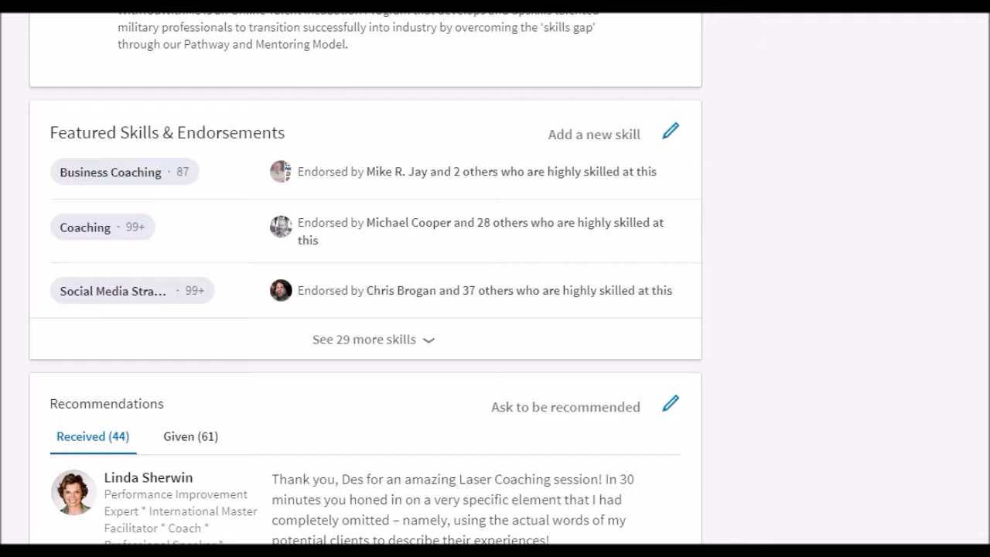
Step: Browse the people who endorsed the Social Media Strategist skill and open the profile of a coach and adviser to entrepreneurial leaders
scroll(365, 279, "down", 1)
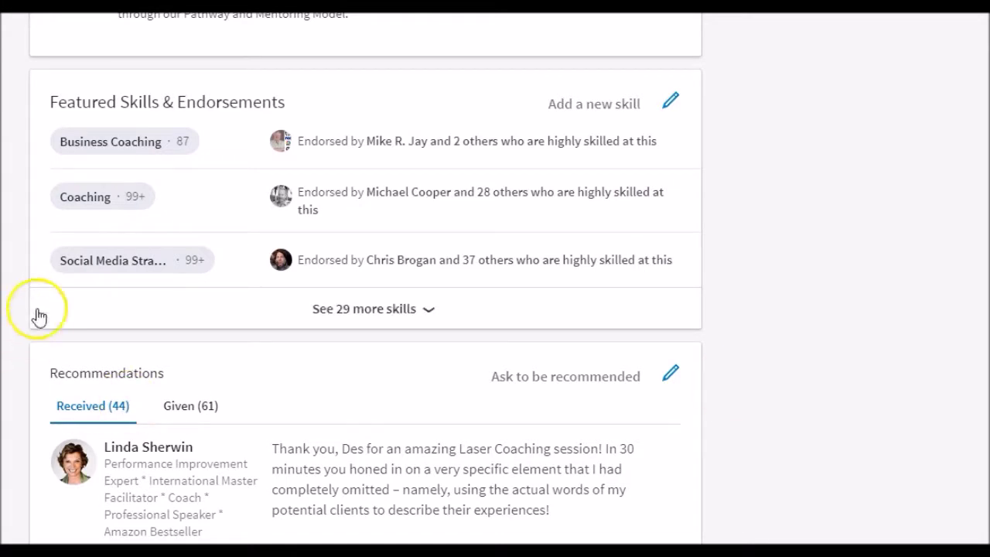
left_click(112, 271)
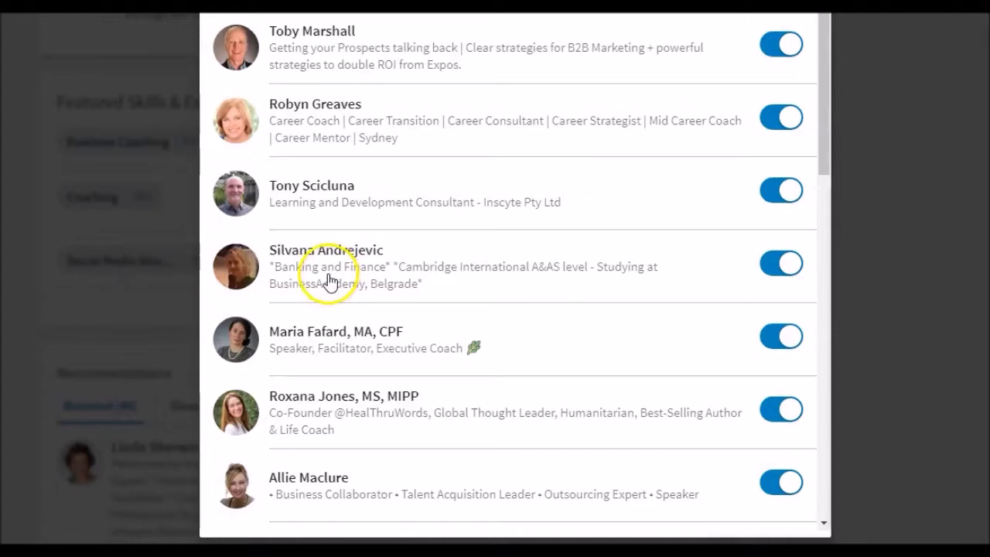
scroll(707, 310, "down", 10)
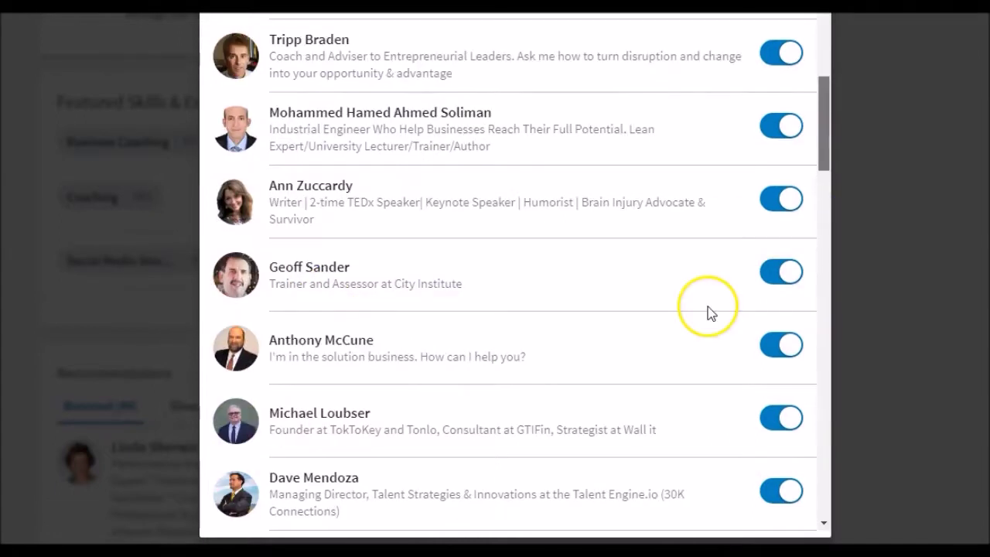
scroll(707, 310, "up", 1)
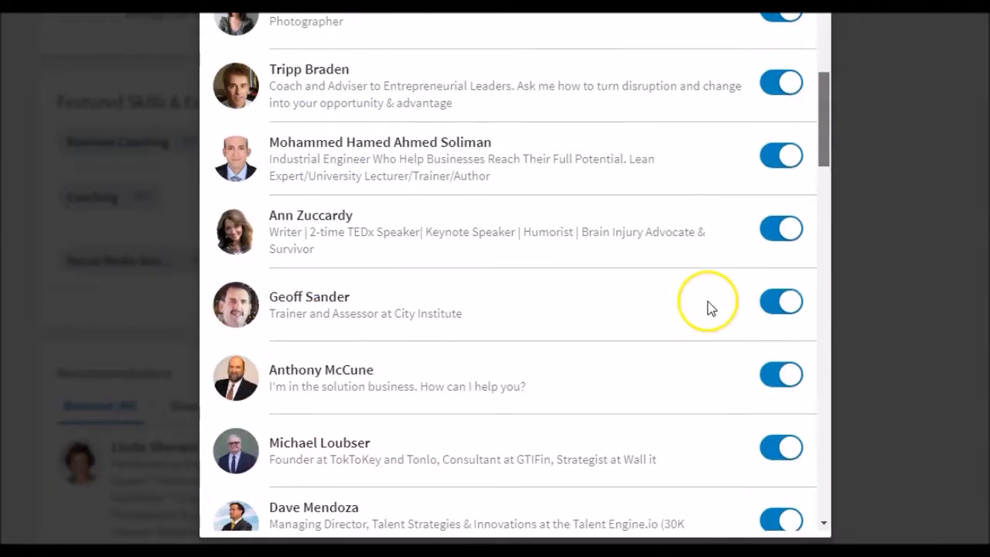
left_click(287, 71)
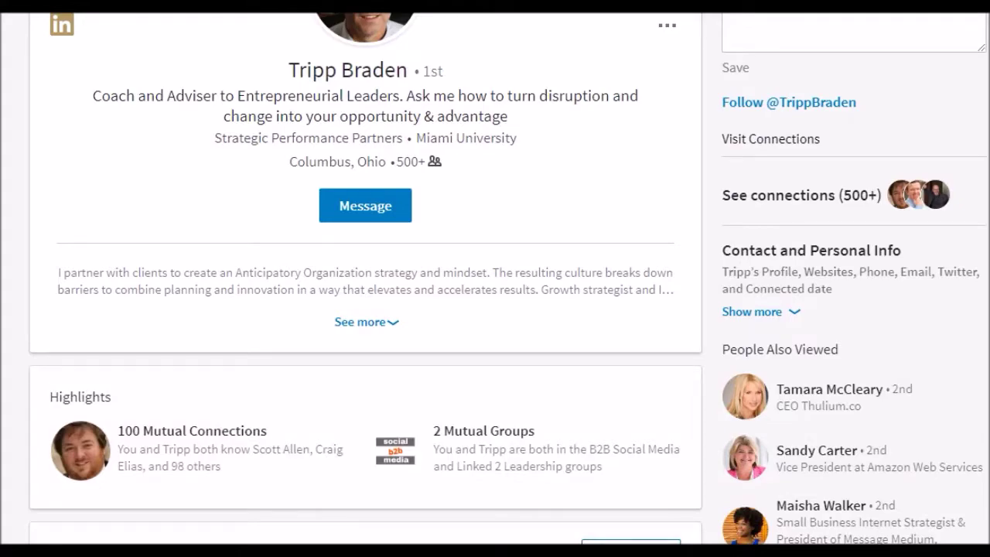
Step: Find the Featured Skills & Endorsements section on the endorser's profile and expand the full skills list
scroll(495, 278, "down", 5)
scroll(495, 278, "down", 15)
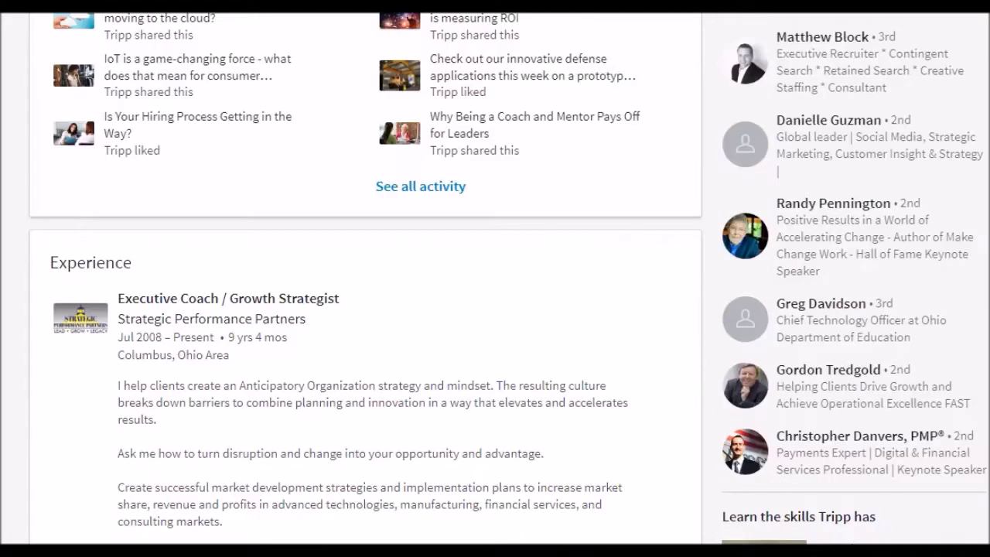
scroll(494, 278, "down", 3)
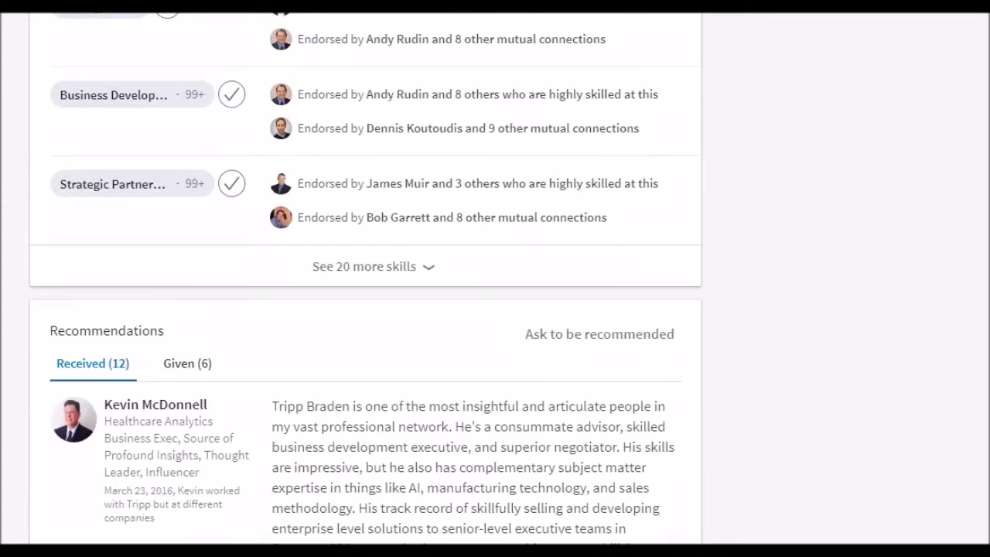
scroll(494, 278, "up", 1)
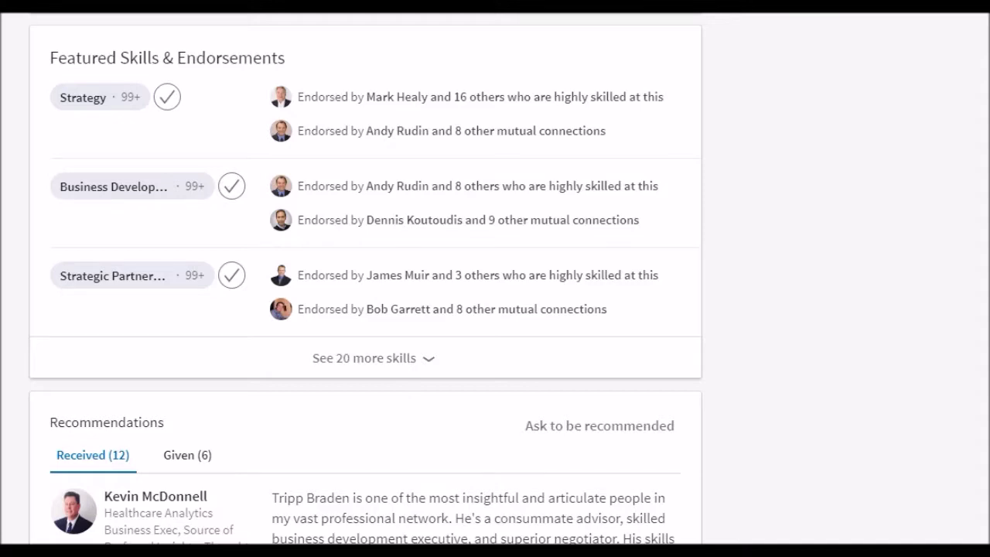
left_click(381, 358)
scroll(382, 371, "down", 1)
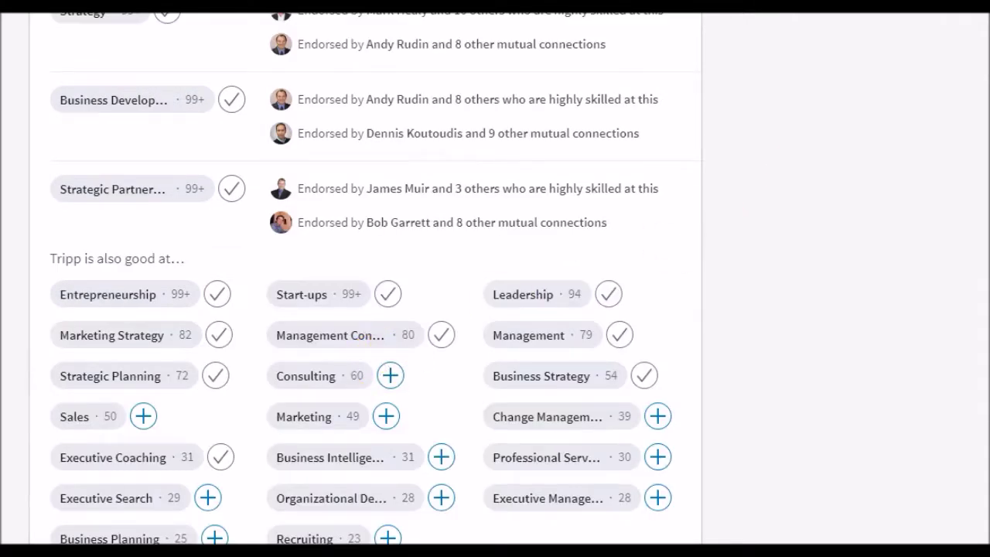
scroll(364, 278, "down", 1)
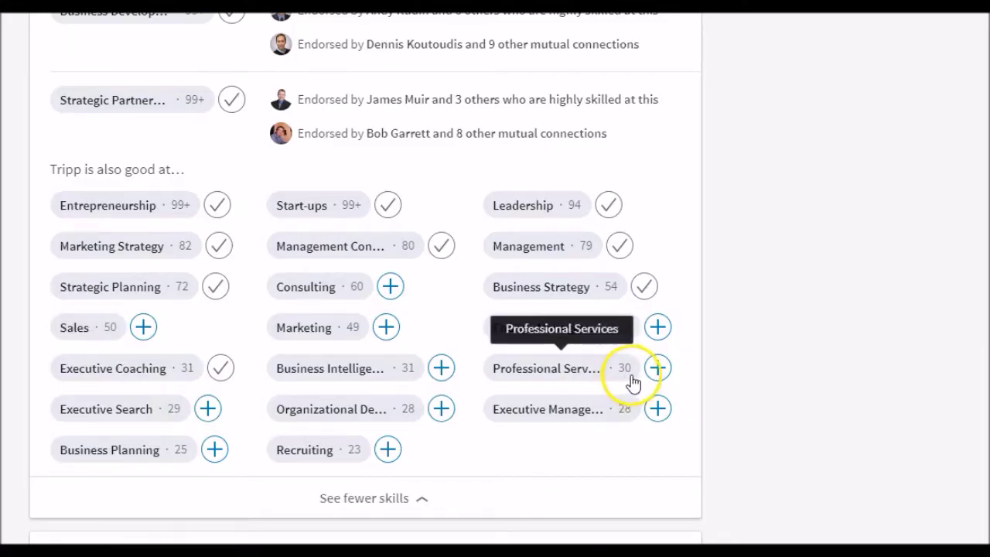
Step: Endorse this connection for Professional Services, Business Planning and Executive Management
left_click(657, 368)
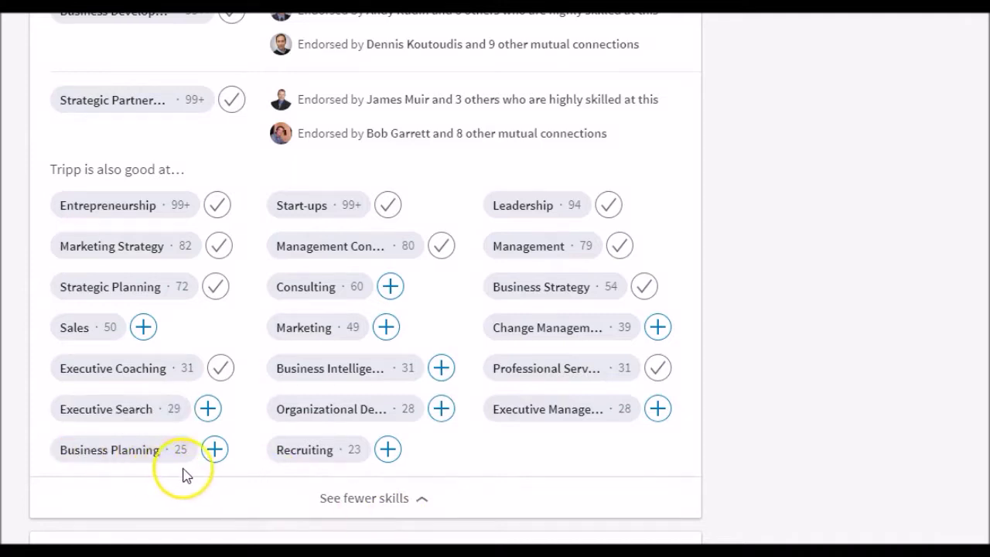
left_click(215, 449)
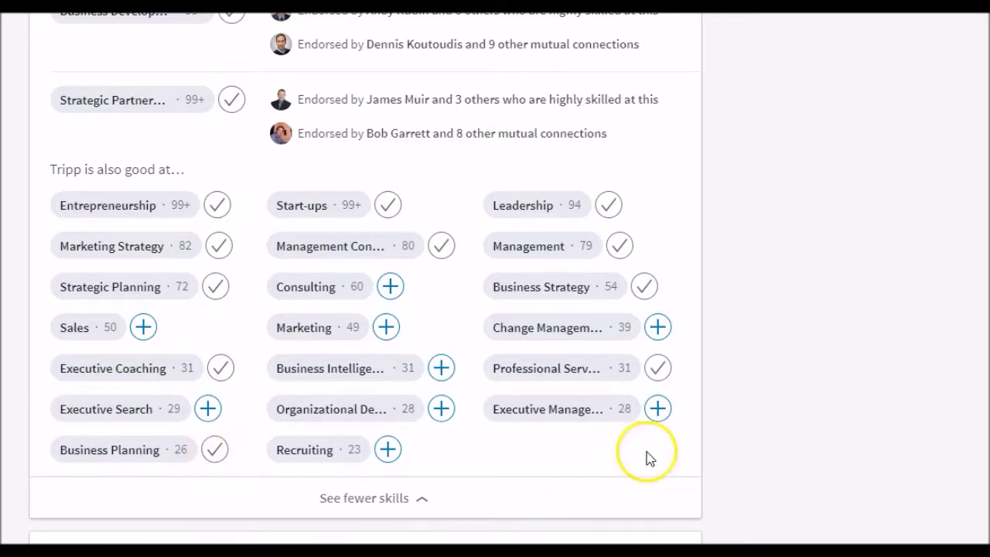
left_click(657, 408)
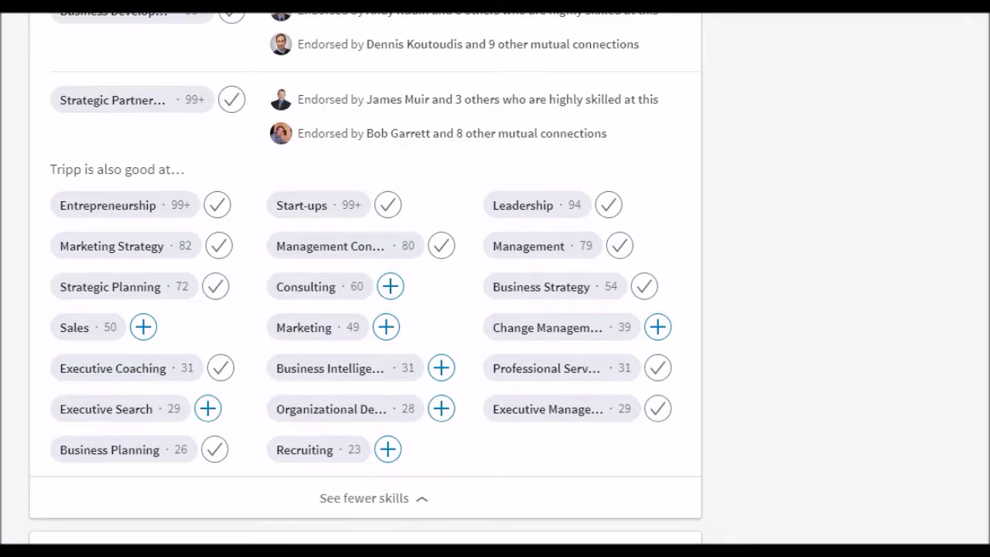
scroll(365, 279, "down", 10)
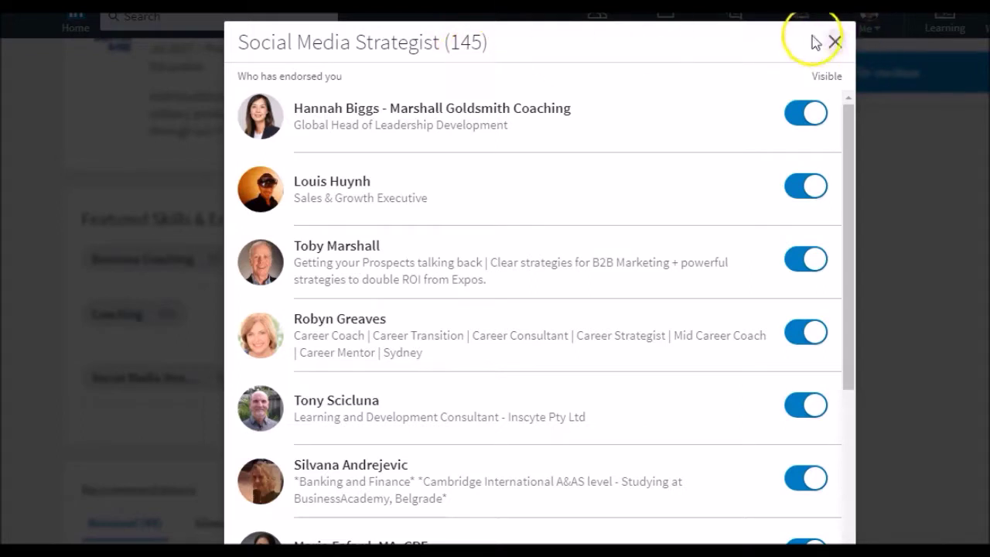
Step: Close the Social Media Strategist endorser list on the own profile and expand the full skills list
left_click(836, 43)
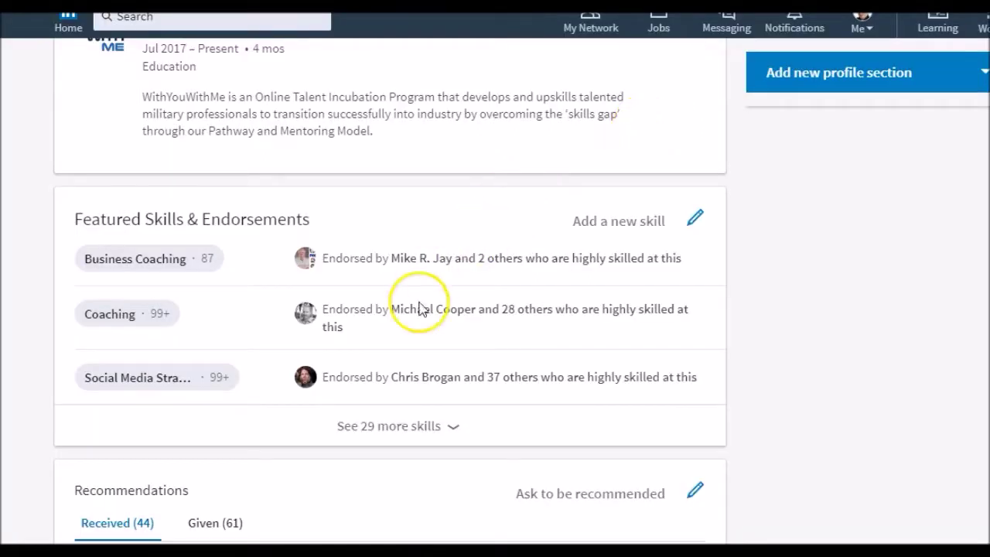
left_click(449, 430)
scroll(449, 430, "down", 1)
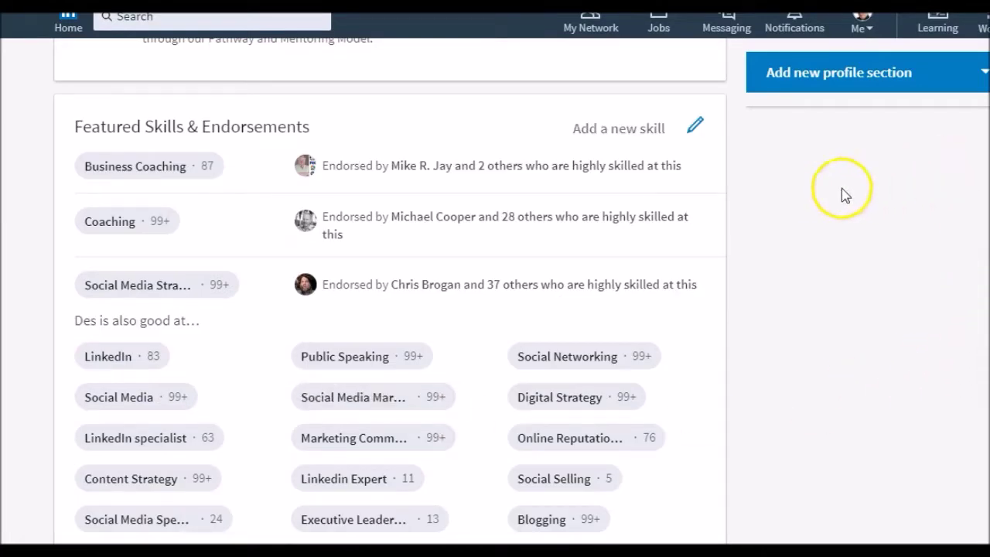
Step: Open the skills for editing and move Laser Coaching up to third place, directly below Coaching
left_click(696, 130)
left_click_drag(847, 172, 771, 515)
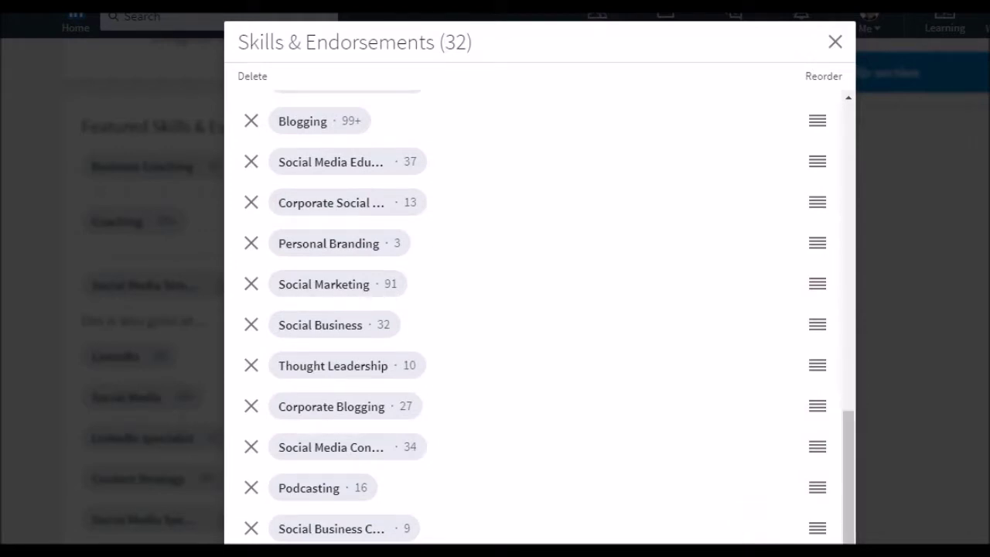
left_click_drag(802, 322, 788, 35)
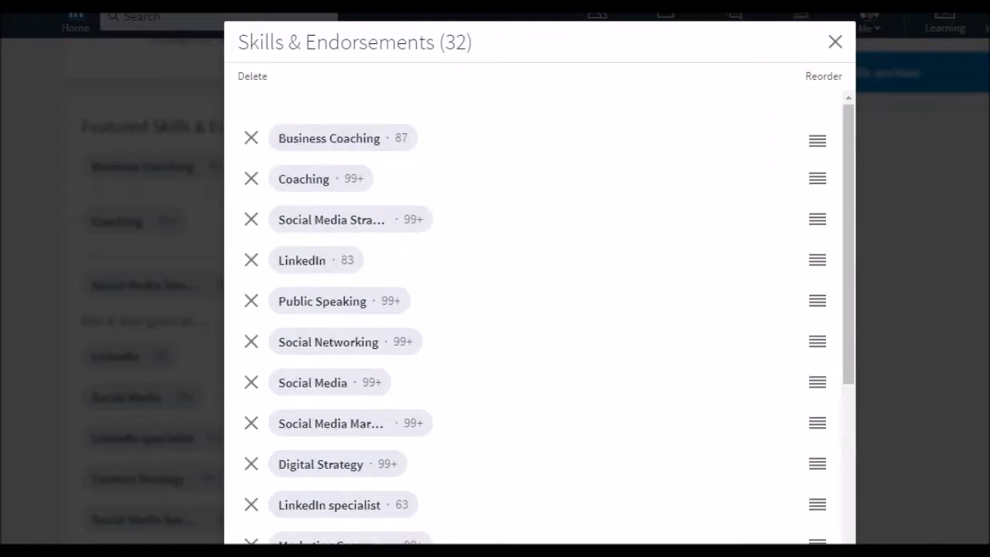
left_click_drag(699, 31, 564, 177)
left_click(336, 185)
left_click(220, 243)
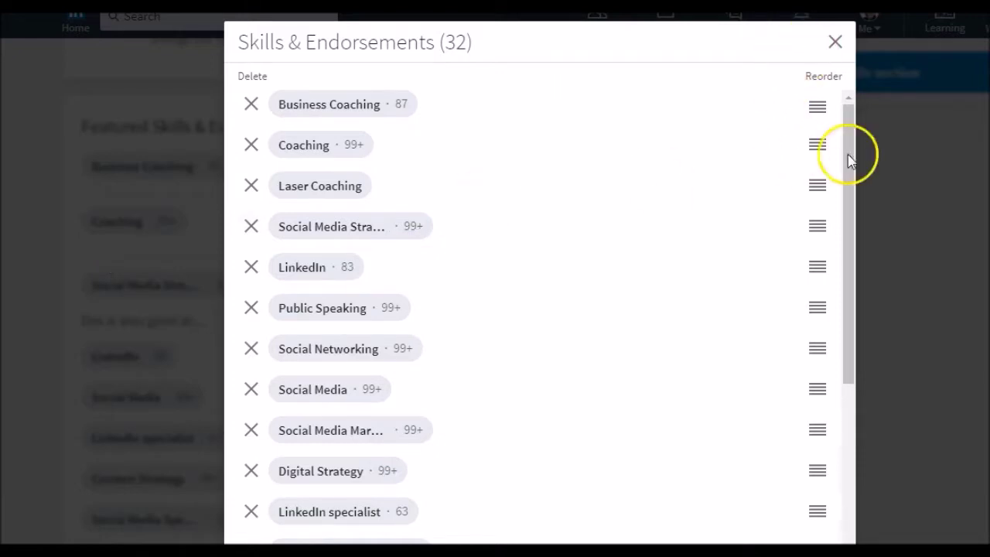
Step: Move Laser Coaching back down the skills list and discard the reordering changes
left_click_drag(819, 184, 816, 530)
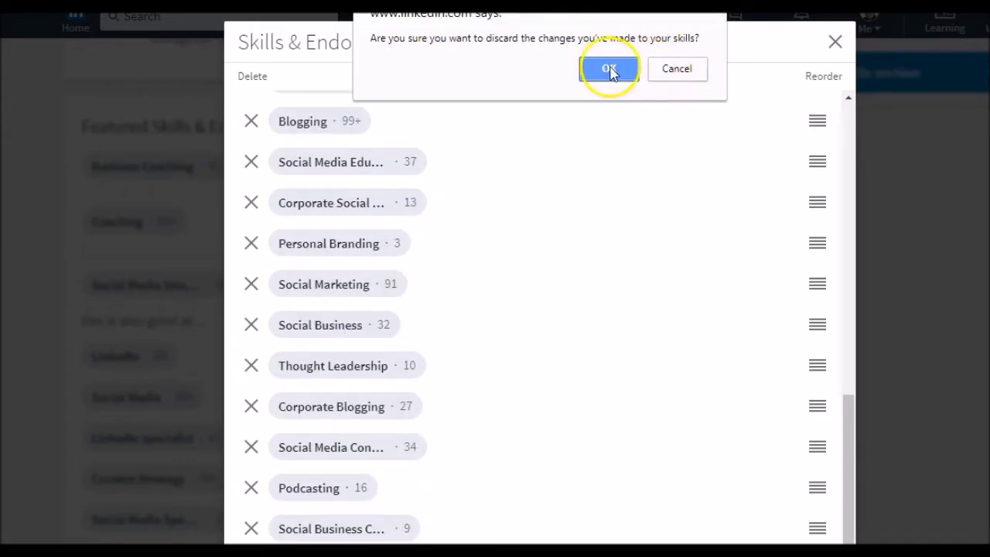
left_click(609, 70)
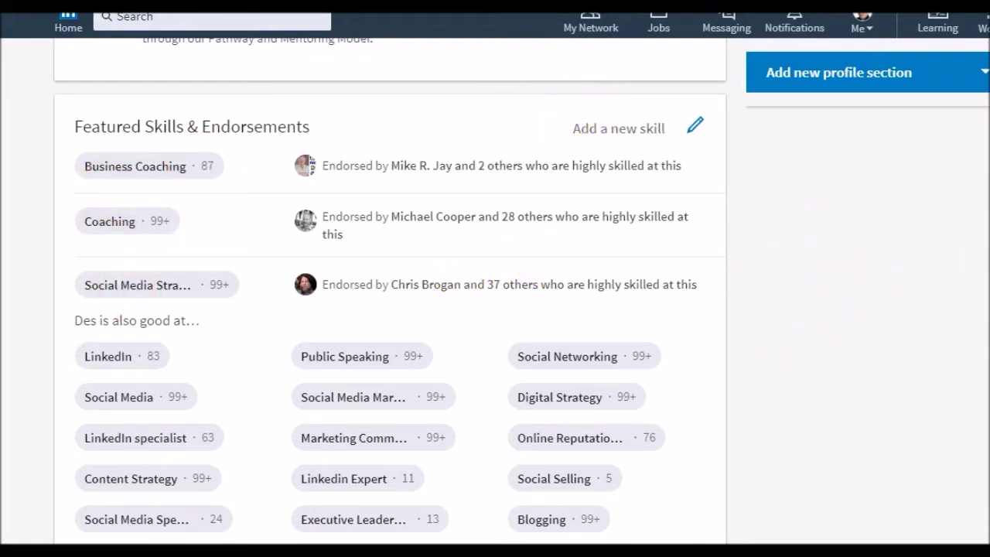
scroll(835, 77, "up", 15)
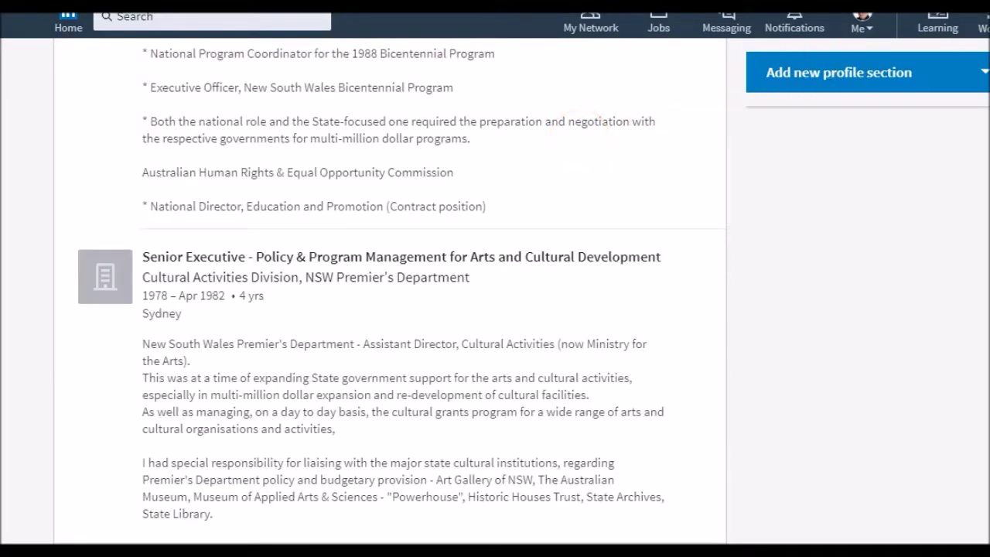
scroll(390, 286, "up", 10)
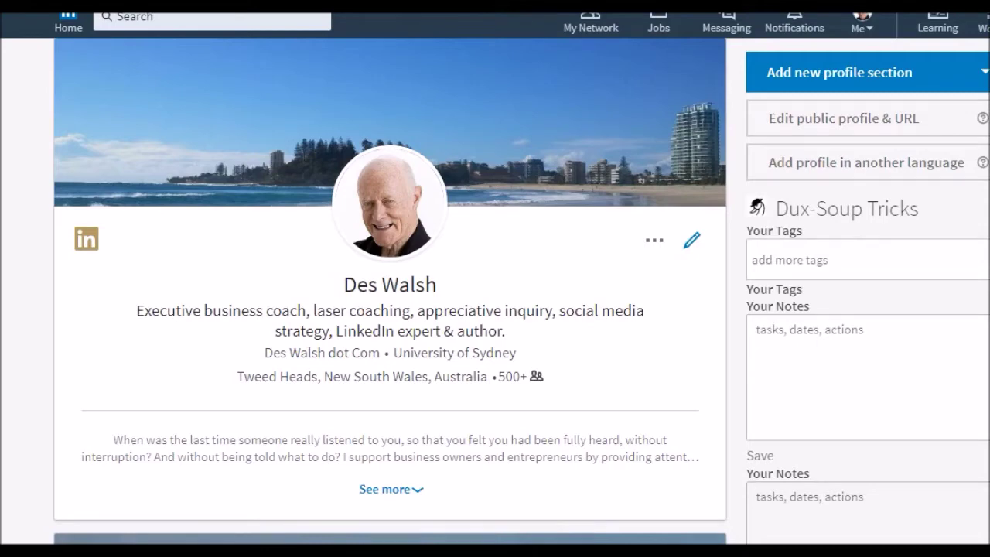
left_click(820, 258)
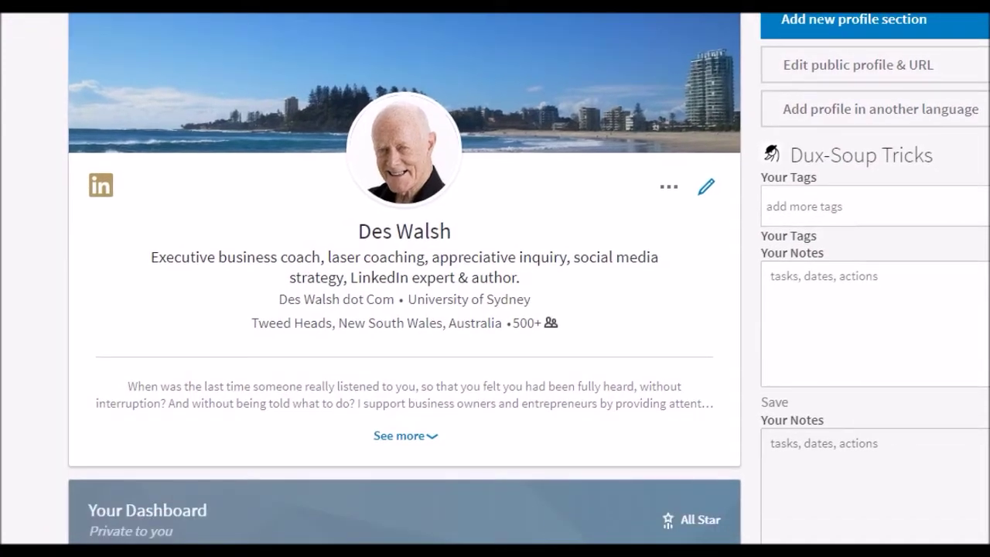
left_click(580, 525)
left_click(620, 504)
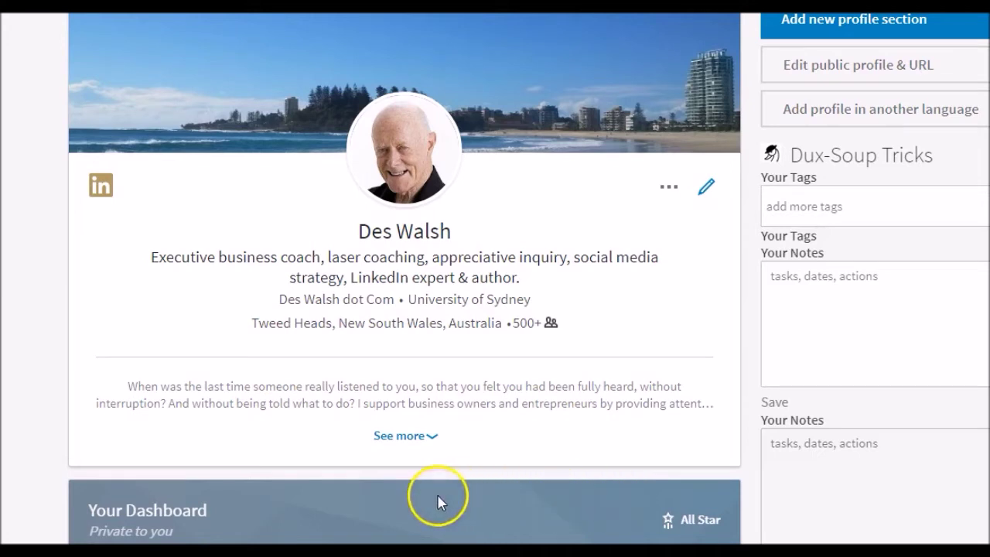